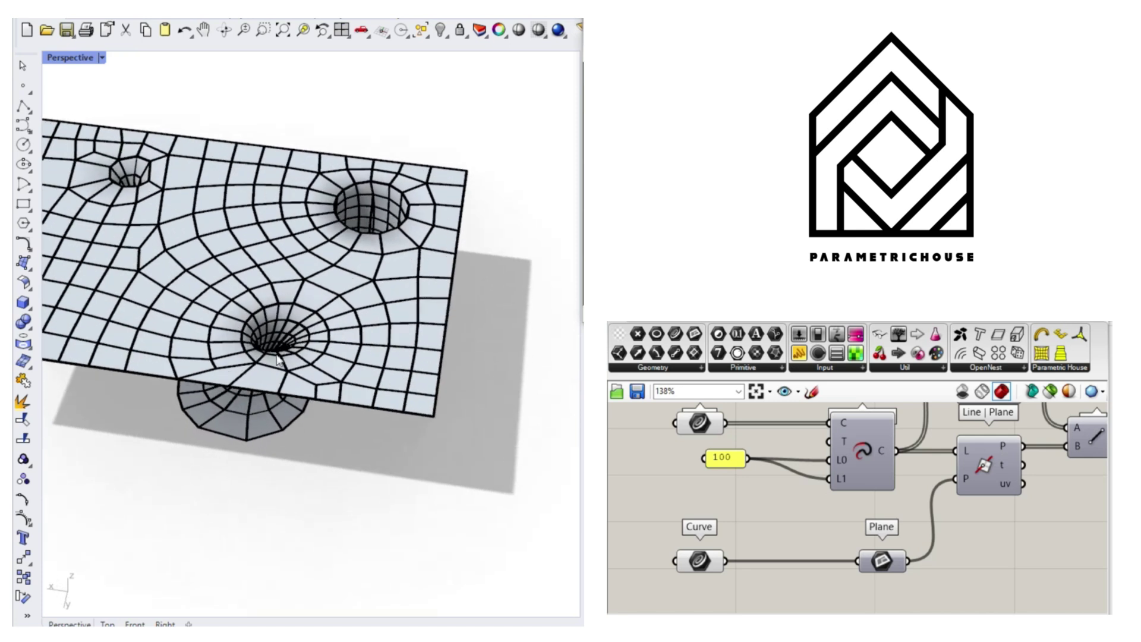
# Reposition the front column's axis line so its funnel shifts sideways across the rectangular slab
pyautogui.moveTo(231, 361); pyautogui.dragTo(134, 336)
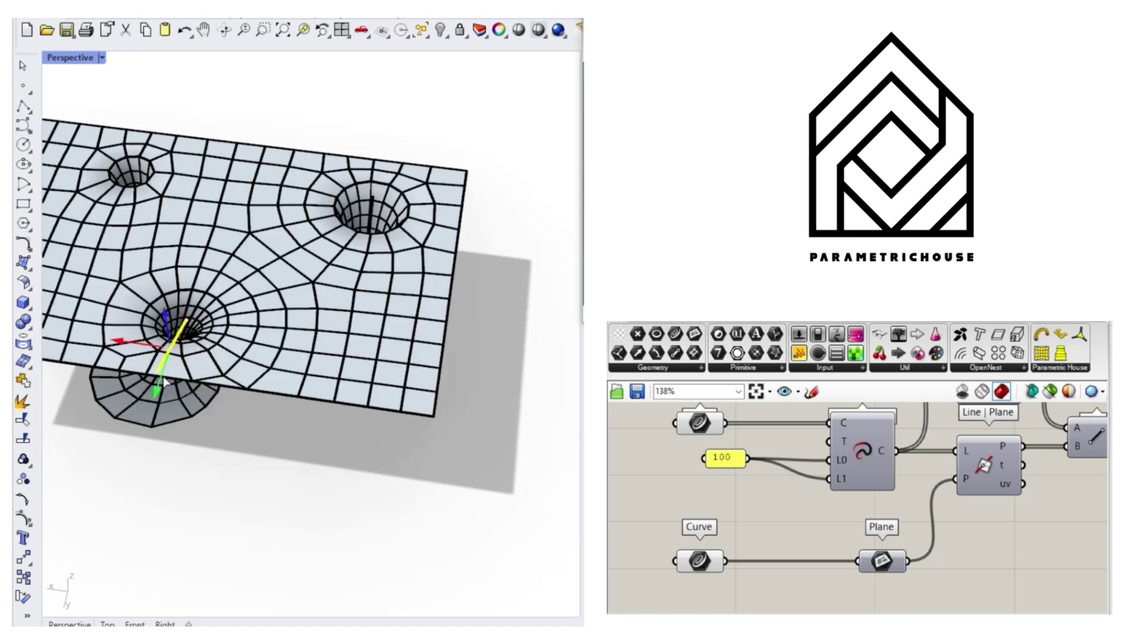
pyautogui.moveTo(165, 381); pyautogui.dragTo(185, 386)
pyautogui.click(249, 483)
pyautogui.moveTo(249, 483); pyautogui.dragTo(364, 382, button='right')
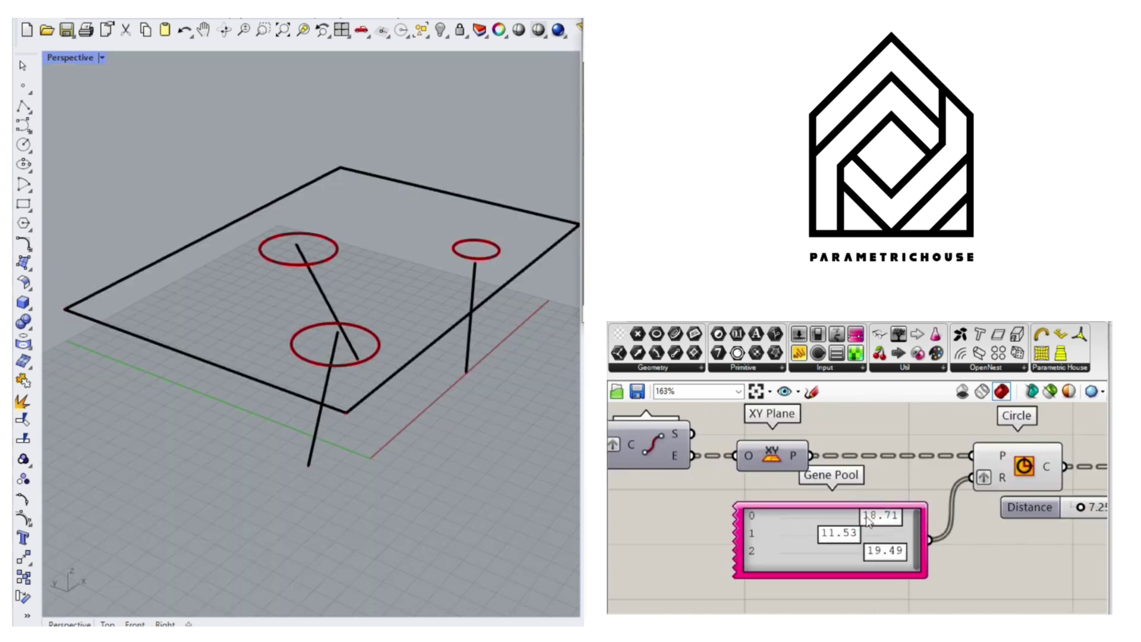
# Set the column circle radii to 18.47, 13.84 and 19.98, and reposition the ends of the axis lines
pyautogui.moveTo(876, 517); pyautogui.dragTo(879, 552)
pyautogui.click(302, 247)
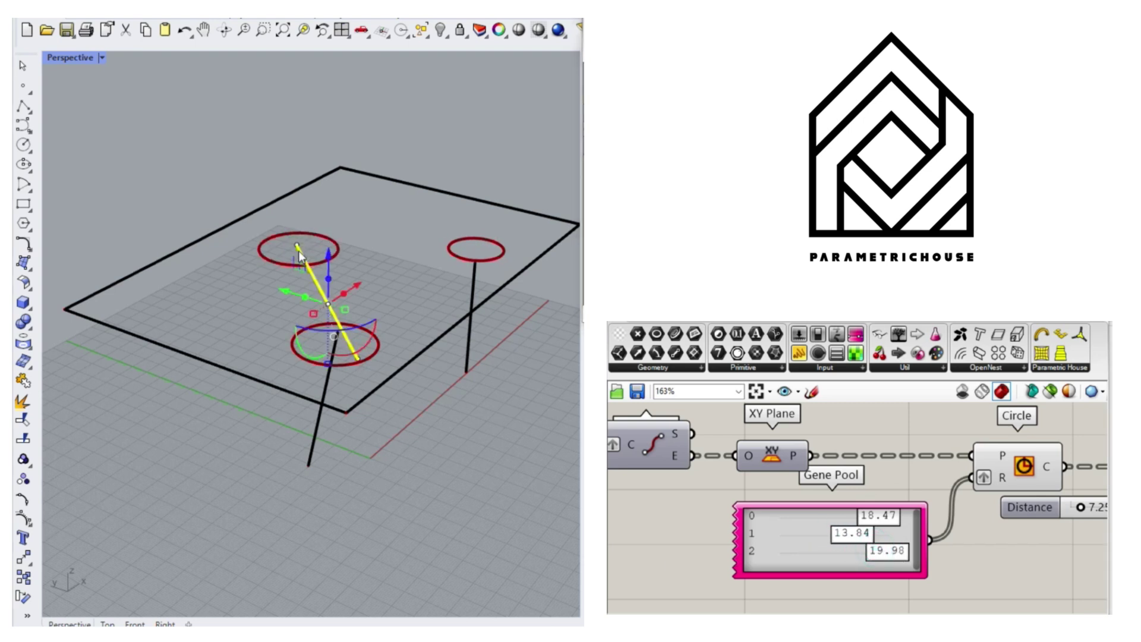
pyautogui.moveTo(301, 247); pyautogui.dragTo(256, 288, button='right')
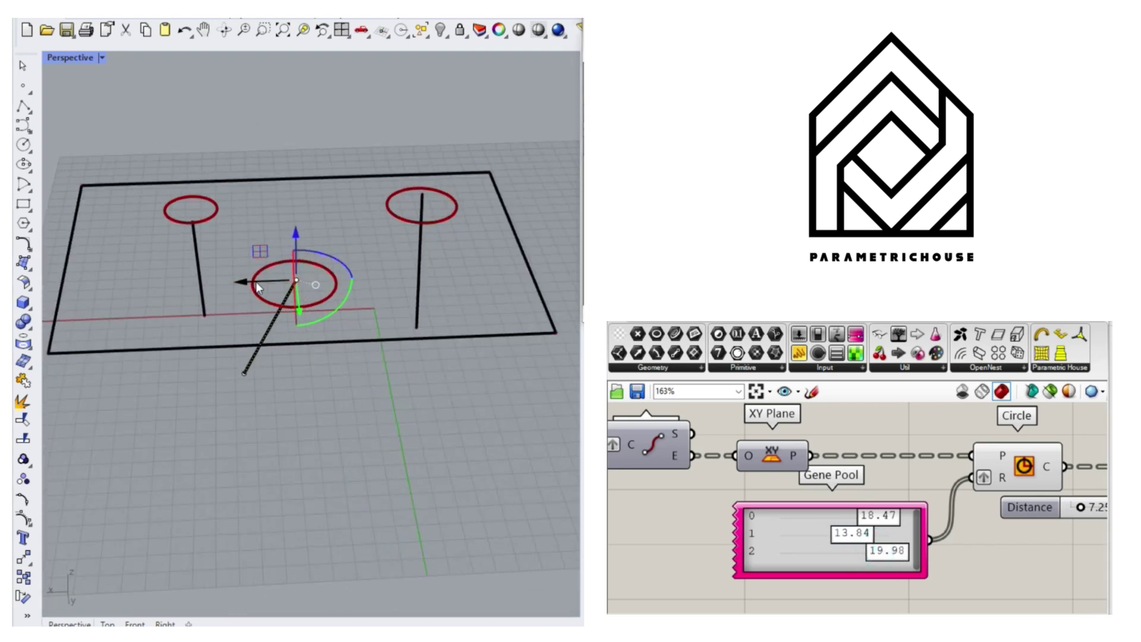
pyautogui.click(329, 248)
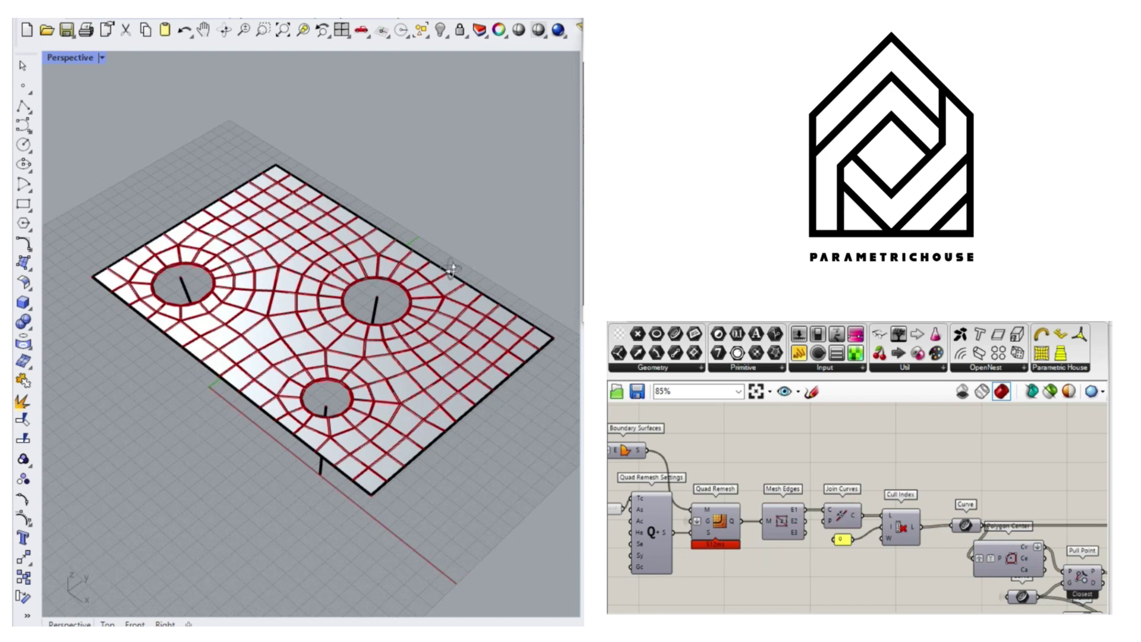
pyautogui.moveTo(333, 255); pyautogui.dragTo(367, 263, button='right')
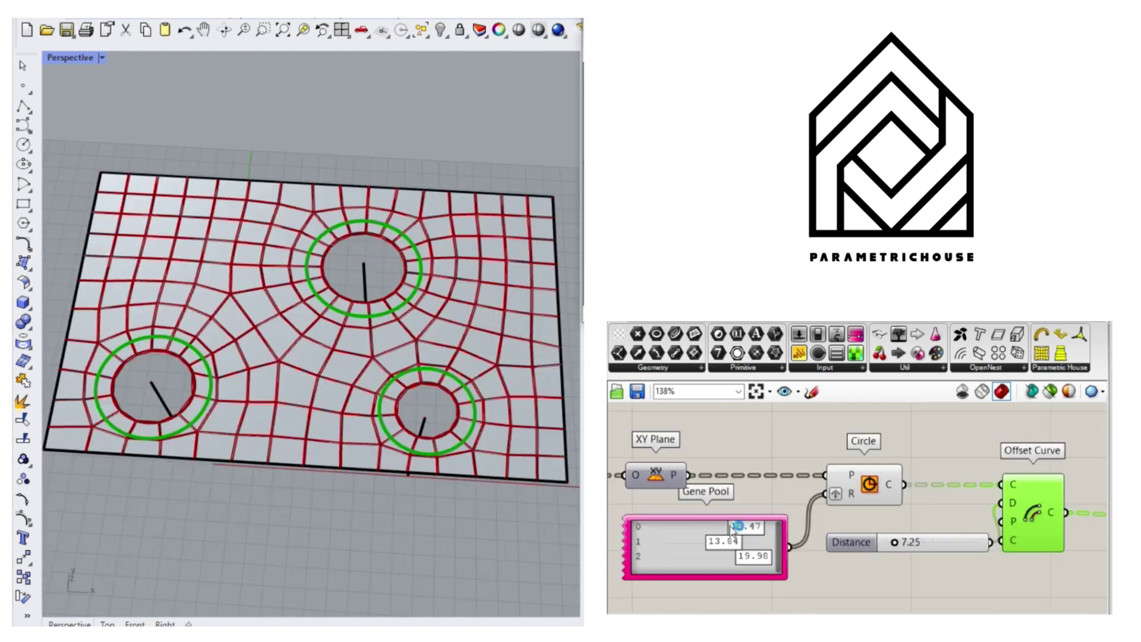
# Try different scale factors on the three column bases, such as 1.12, 1.90 and 1.73
pyautogui.moveTo(730, 527)
pyautogui.mouseDown()
pyautogui.moveTo(717, 532)
pyautogui.moveTo(750, 529)
pyautogui.mouseUp()
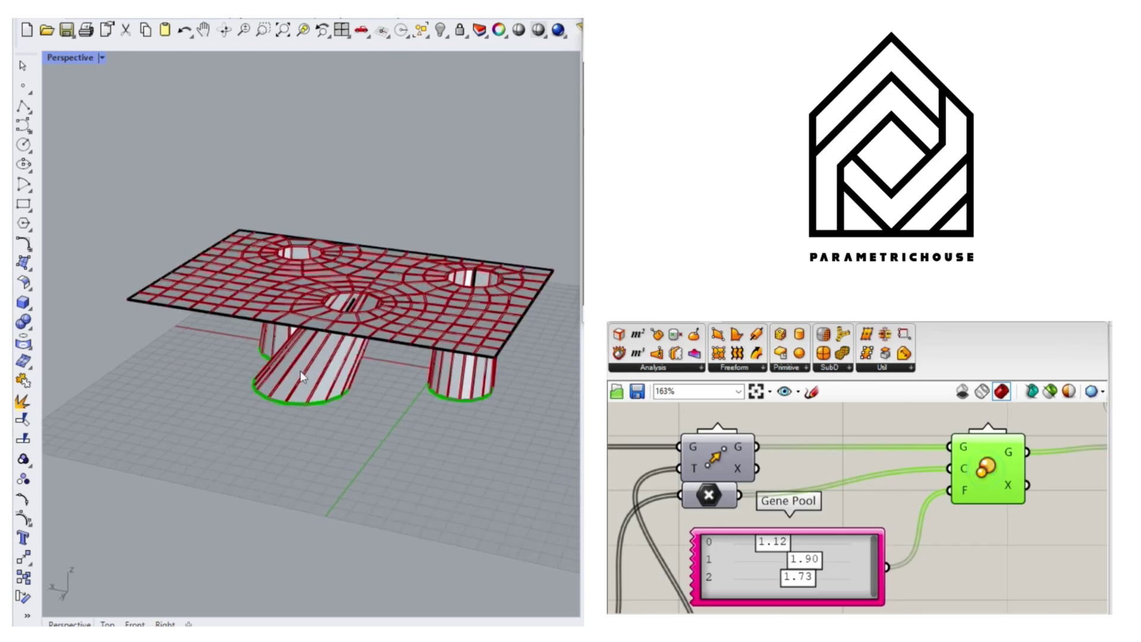
pyautogui.moveTo(202, 416); pyautogui.dragTo(349, 435, button='right')
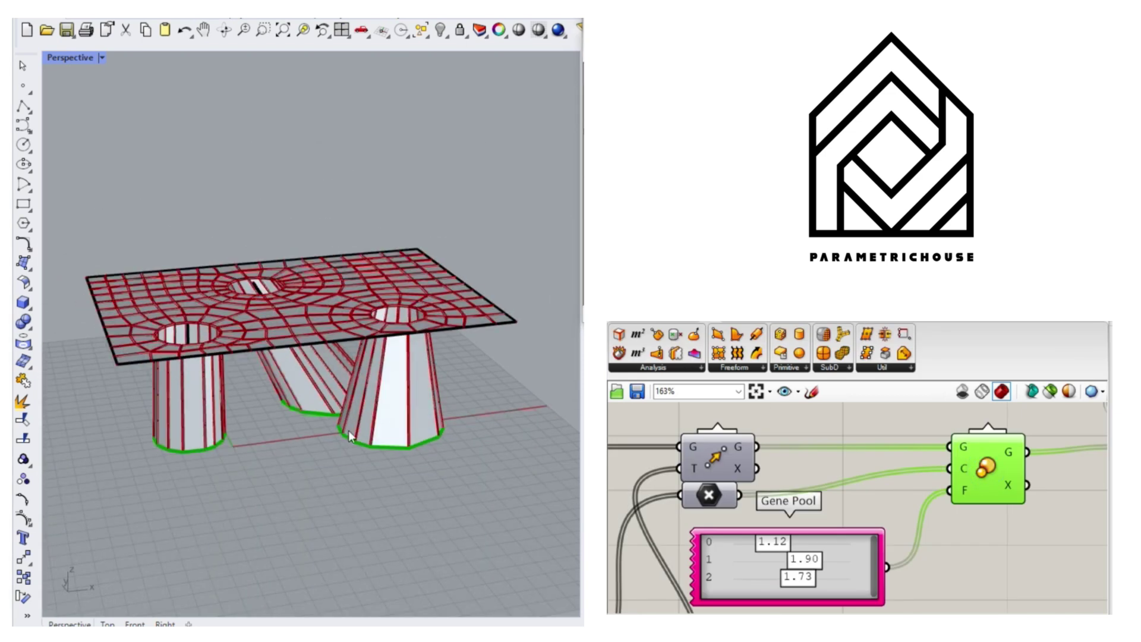
pyautogui.moveTo(769, 550); pyautogui.dragTo(753, 589)
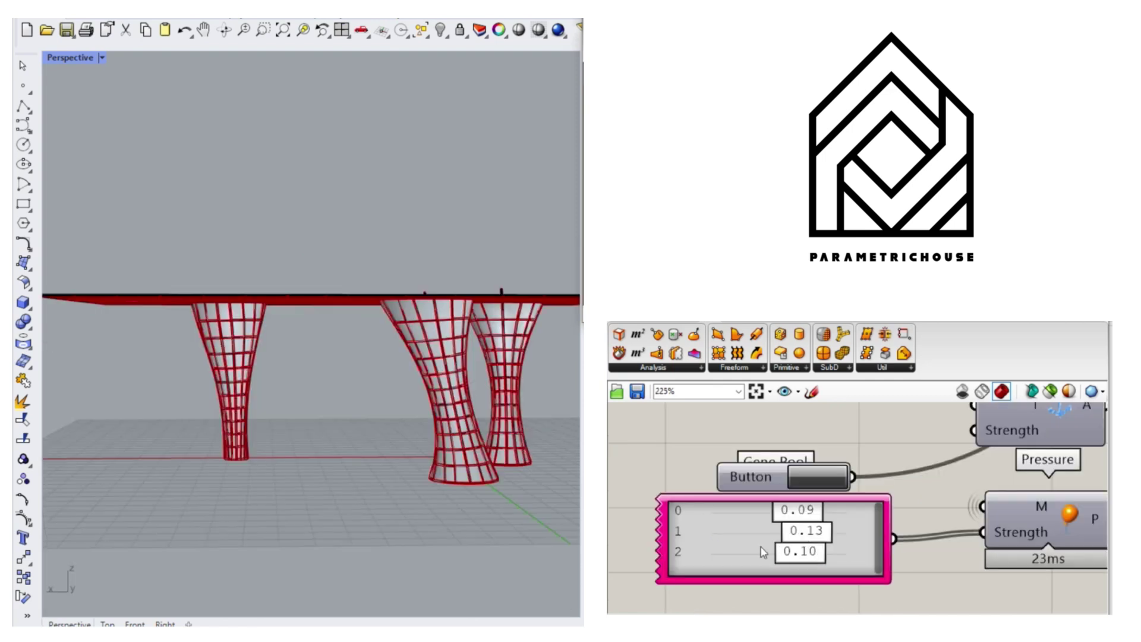
# Examine the relaxed slab-and-column mesh and the whole Grasshopper definition that generates it
pyautogui.scroll(-3, 208, 260)
pyautogui.moveTo(208, 260); pyautogui.dragTo(216, 318, button='right')
pyautogui.scroll(3, 215, 319)
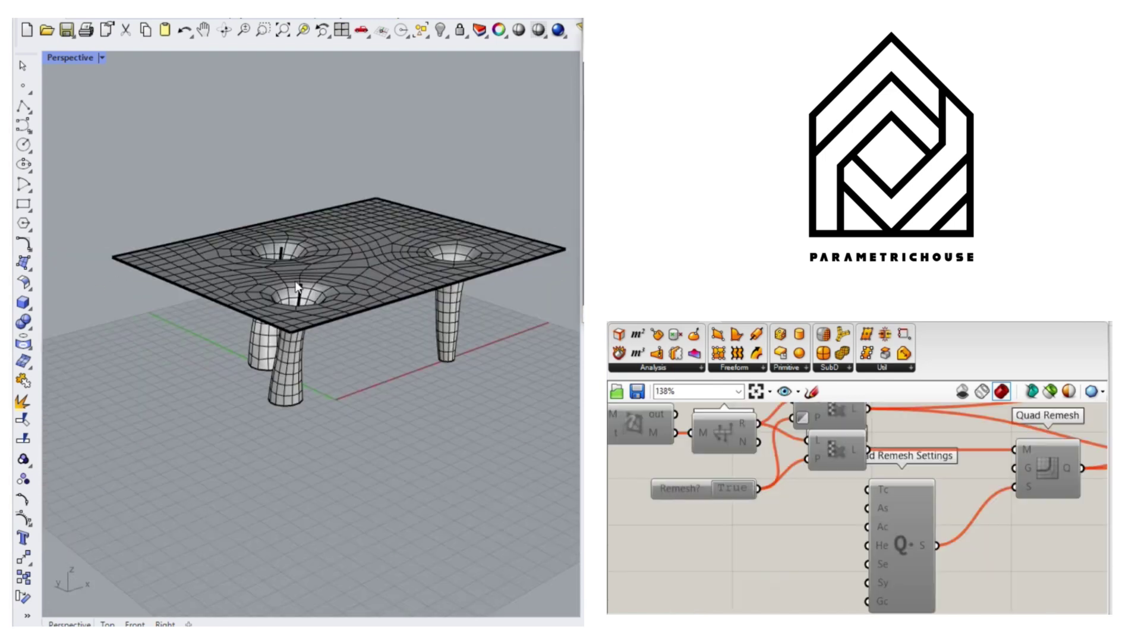
pyautogui.moveTo(249, 324)
pyautogui.mouseDown(button='right')
pyautogui.moveTo(243, 358)
pyautogui.moveTo(216, 273)
pyautogui.moveTo(190, 290)
pyautogui.moveTo(186, 315)
pyautogui.moveTo(260, 339)
pyautogui.mouseUp(button='right')
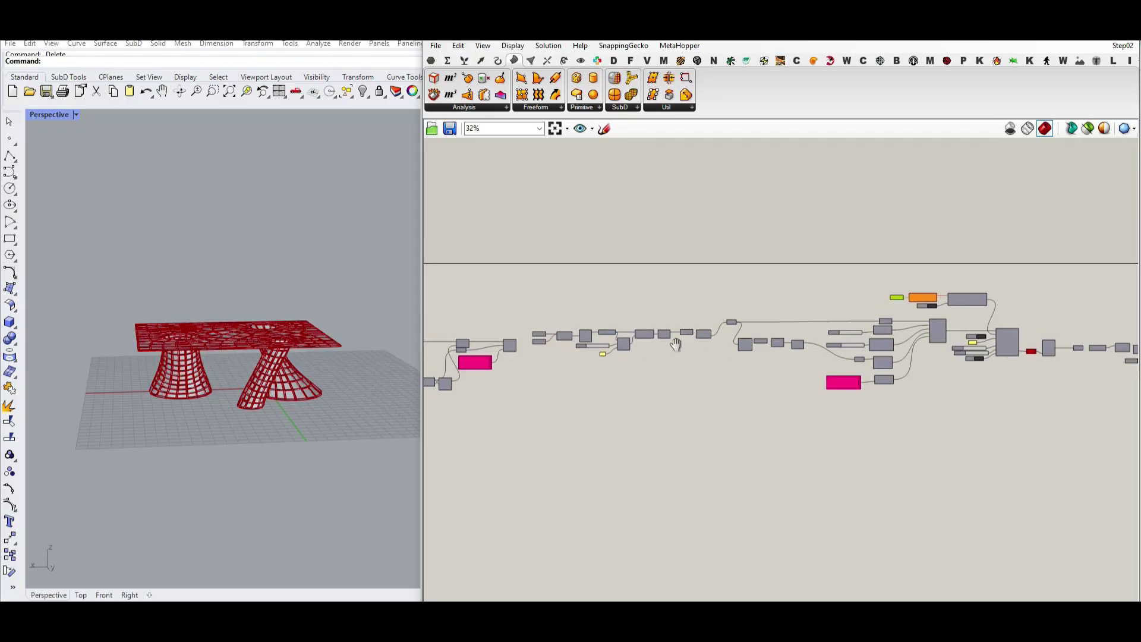
pyautogui.scroll(-2, 780, 335)
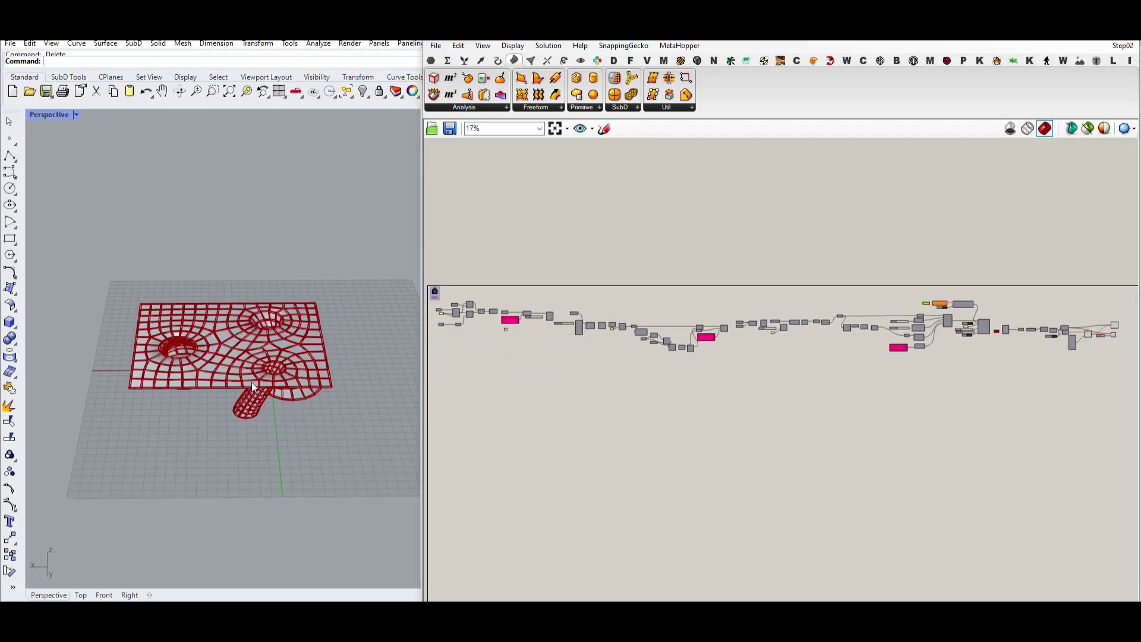
pyautogui.scroll(6, 826, 340)
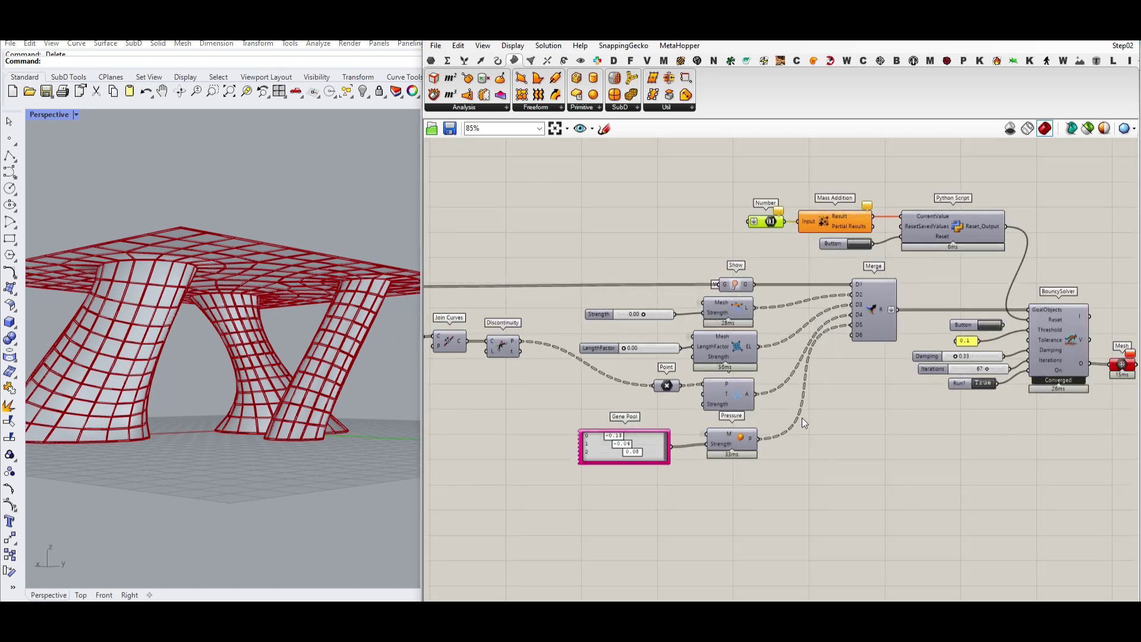
pyautogui.scroll(-7, 806, 364)
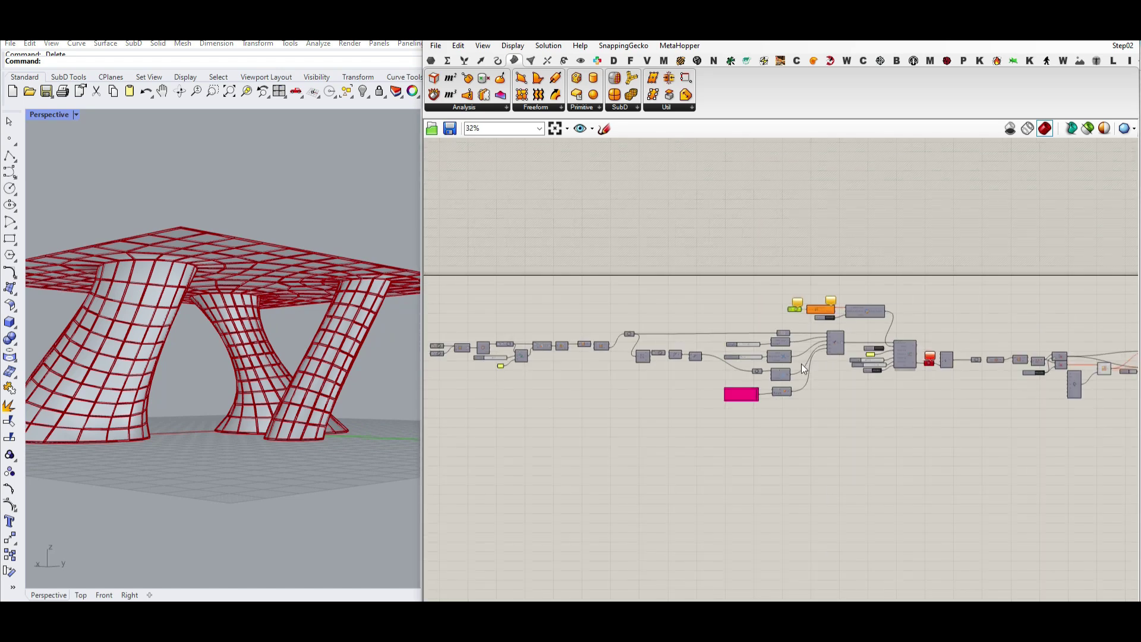
# Turn off the preview of all components in the later part of the definition
pyautogui.moveTo(925, 422); pyautogui.dragTo(617, 347)
pyautogui.rightClick(720, 289)
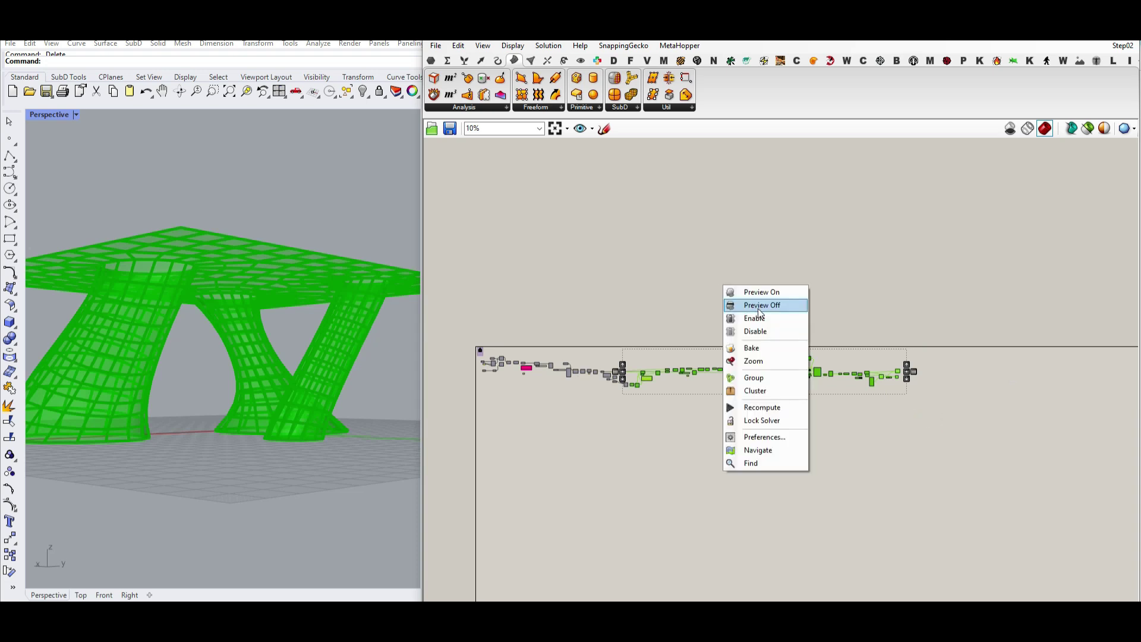
pyautogui.click(758, 309)
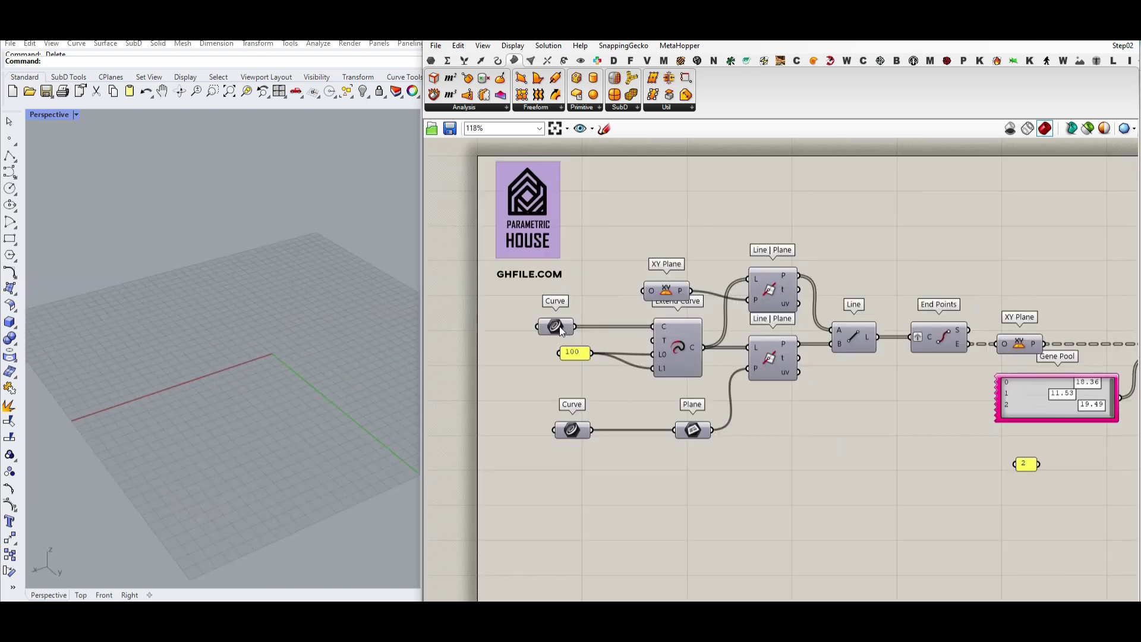
# Turn on the preview of the two input Curve components for the axis lines and the slab outline
pyautogui.rightClick(559, 326)
pyautogui.click(588, 349)
pyautogui.click(555, 327)
pyautogui.moveTo(309, 388); pyautogui.dragTo(179, 325, button='right')
pyautogui.rightClick(566, 432)
pyautogui.click(597, 407)
pyautogui.click(567, 428)
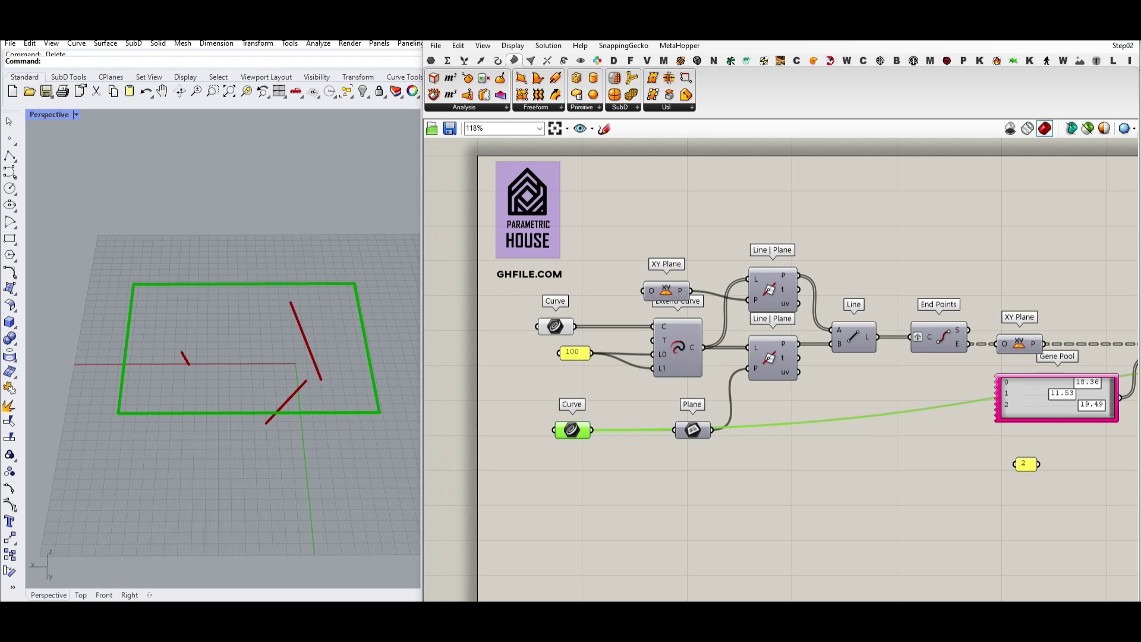
# Draw a large circle around the axis lines on the ground and raise it to near slab height
pyautogui.click(10, 189)
pyautogui.click(245, 369)
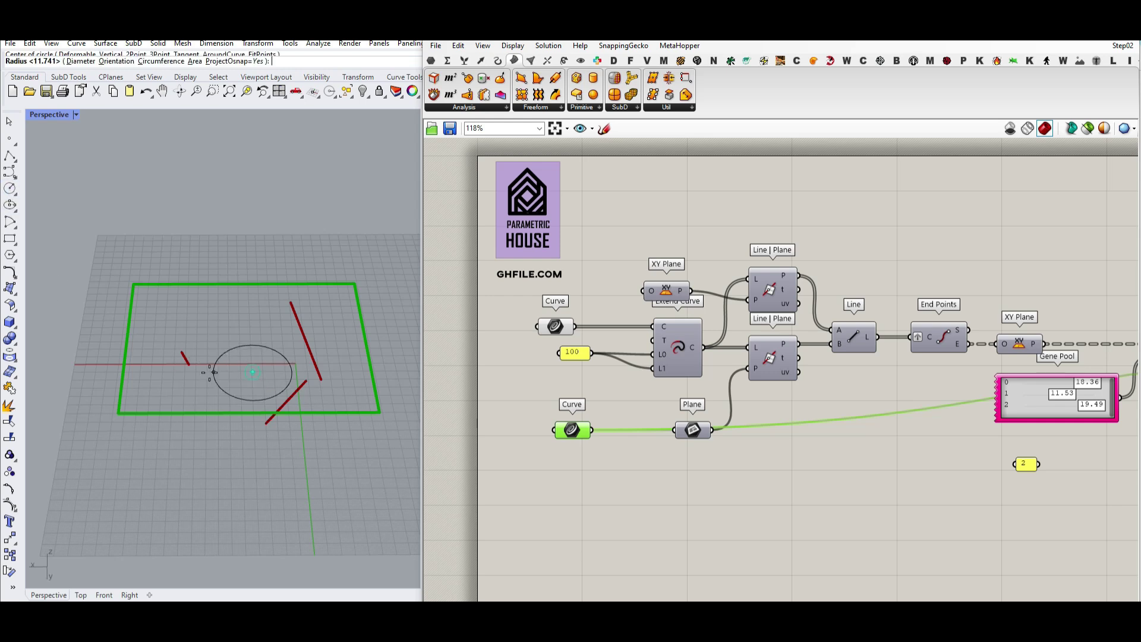
pyautogui.click(162, 374)
pyautogui.moveTo(163, 374); pyautogui.dragTo(240, 358, button='right')
pyautogui.click(244, 373)
pyautogui.moveTo(256, 351); pyautogui.dragTo(241, 287)
pyautogui.click(289, 234)
pyautogui.moveTo(289, 235); pyautogui.dragTo(218, 398, button='right')
# Draw a vertical polyline inside the circle as a new column axis
pyautogui.click(9, 158)
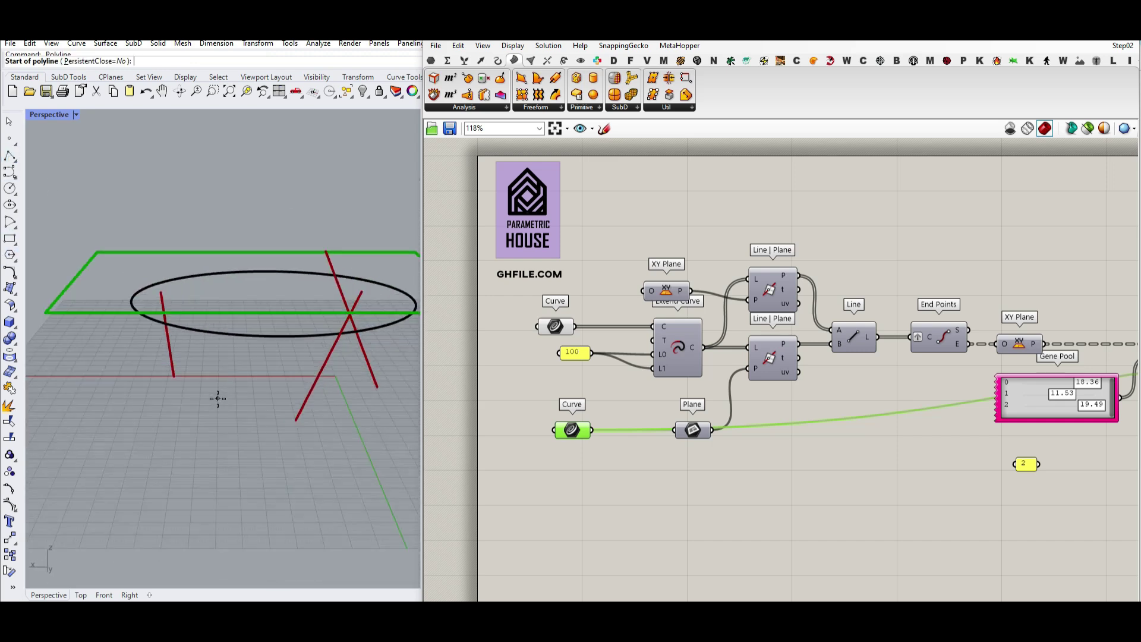
pyautogui.click(216, 295)
pyautogui.press('Escape')
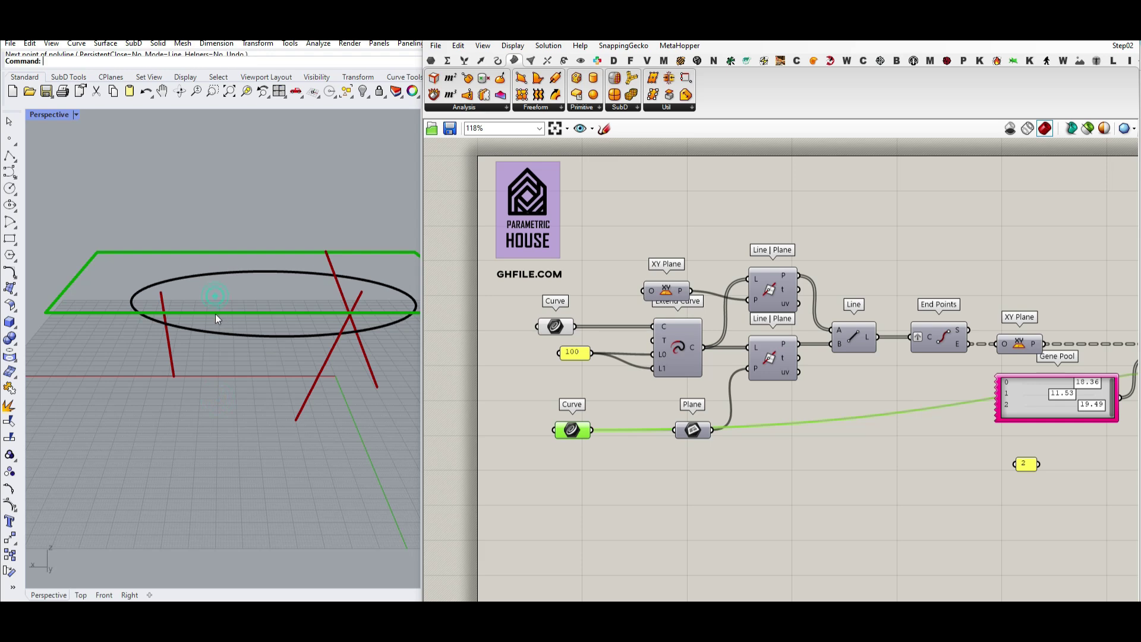
pyautogui.click(215, 405)
pyautogui.press('Return')
# Duplicate the vertical axis line to get four axes spread out within the circle
pyautogui.click(219, 318)
pyautogui.moveTo(219, 318); pyautogui.dragTo(188, 390, button='right')
pyautogui.moveTo(166, 380); pyautogui.dragTo(299, 371)
pyautogui.moveTo(264, 312); pyautogui.dragTo(184, 302)
pyautogui.click(274, 236)
pyautogui.moveTo(244, 341); pyautogui.dragTo(282, 309, button='right')
# Reference the four vertical lines as multiple curves in the upper Curve component feeding Extend Curve
pyautogui.click(559, 324)
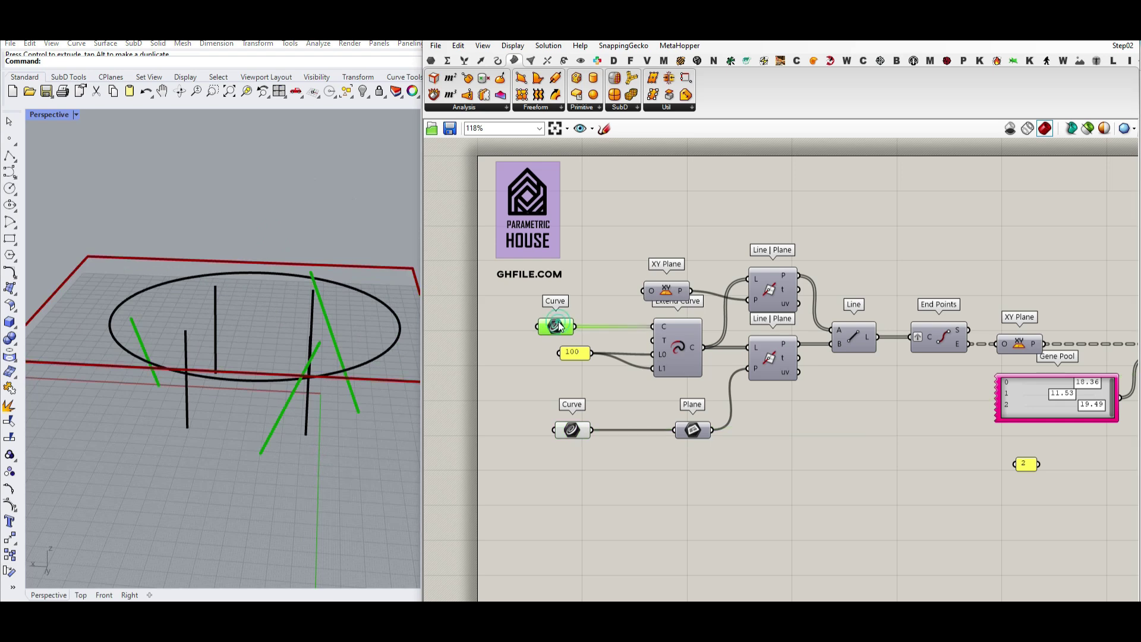
pyautogui.rightClick(559, 326)
pyautogui.click(603, 493)
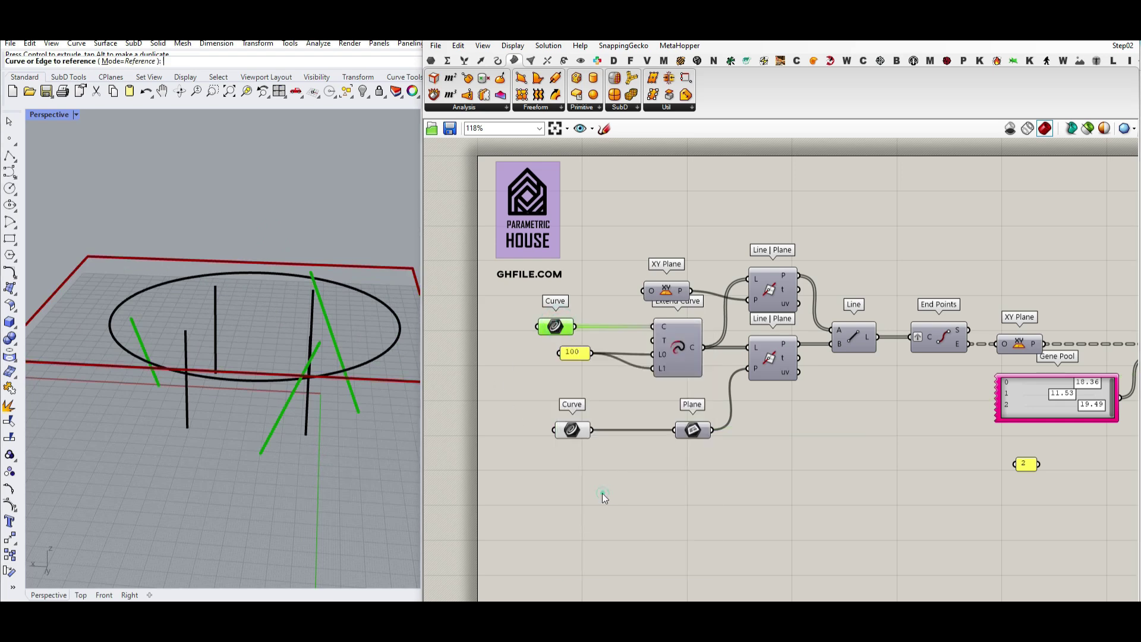
pyautogui.moveTo(264, 444); pyautogui.dragTo(264, 402, button='right')
pyautogui.moveTo(214, 393); pyautogui.dragTo(226, 373)
pyautogui.press('Return')
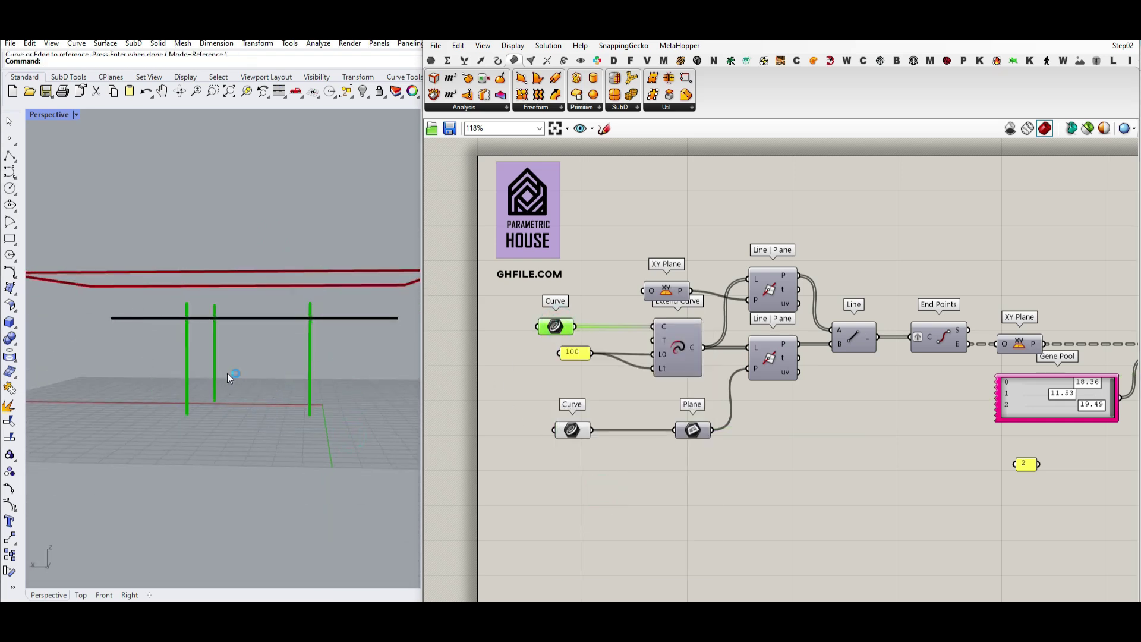
pyautogui.moveTo(222, 393); pyautogui.dragTo(224, 425, button='right')
pyautogui.moveTo(229, 372); pyautogui.dragTo(232, 389, button='right')
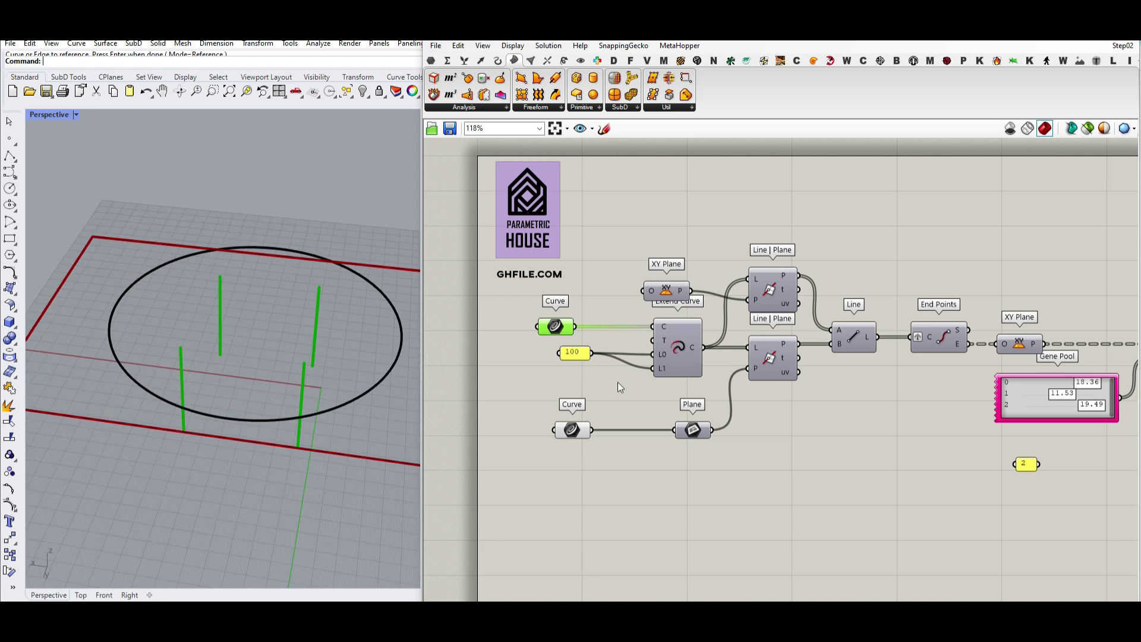
# Reference the circle as the single curve in the lower Curve component feeding Plane
pyautogui.click(572, 429)
pyautogui.rightClick(574, 430)
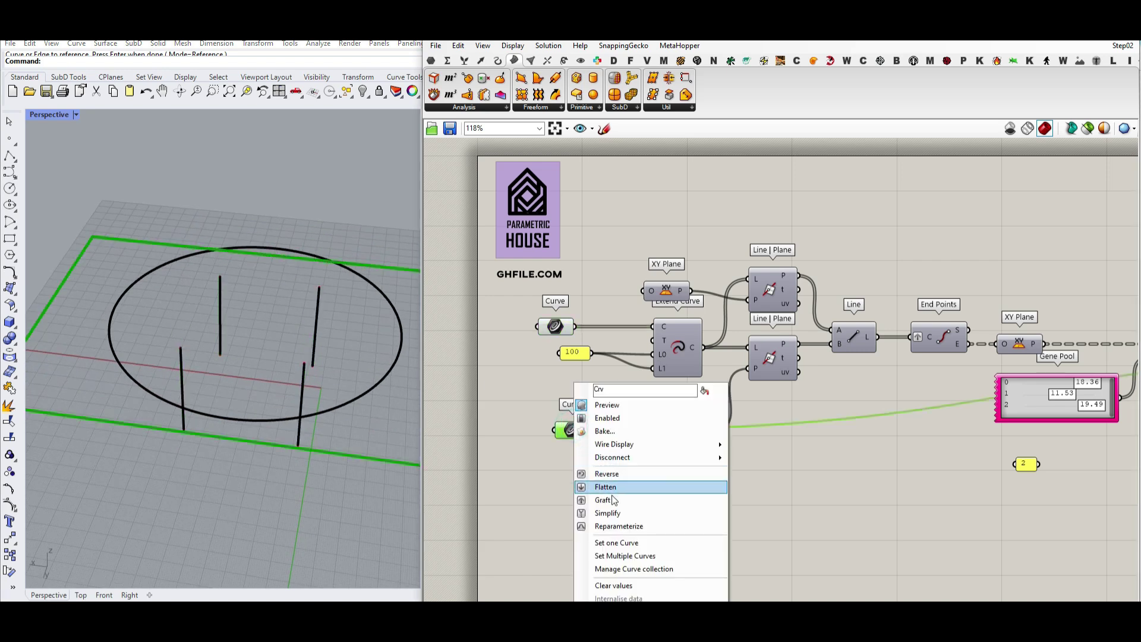
pyautogui.click(609, 539)
pyautogui.click(392, 366)
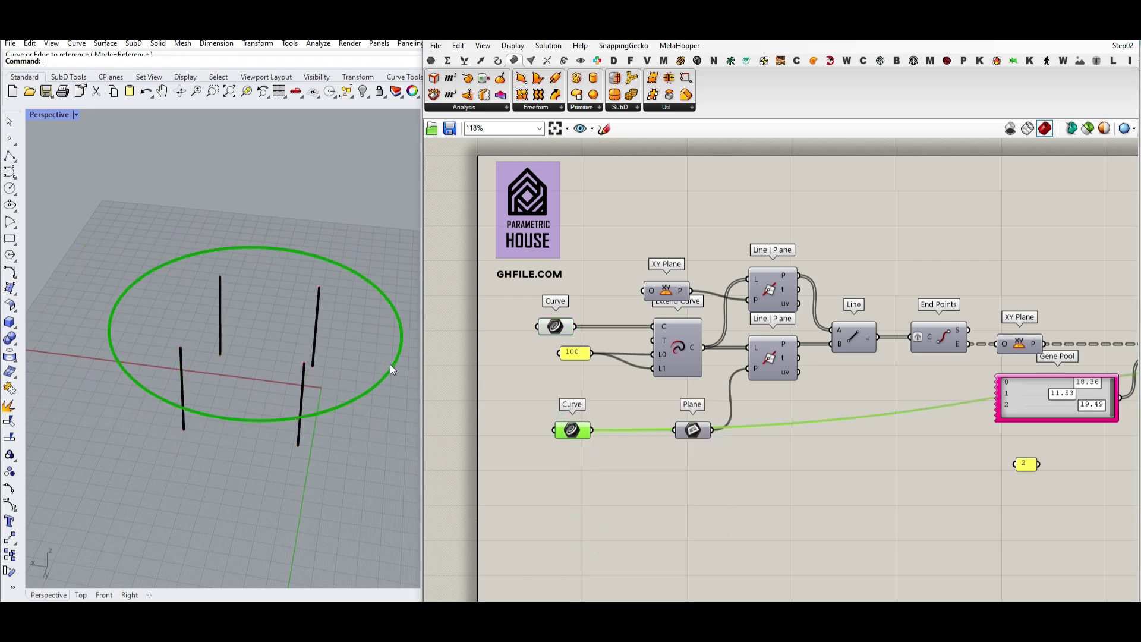
pyautogui.click(829, 394)
# Disable the End Points component and turn on the preview of the Line component
pyautogui.rightClick(947, 335)
pyautogui.click(980, 365)
pyautogui.rightClick(850, 332)
pyautogui.click(881, 354)
pyautogui.click(849, 339)
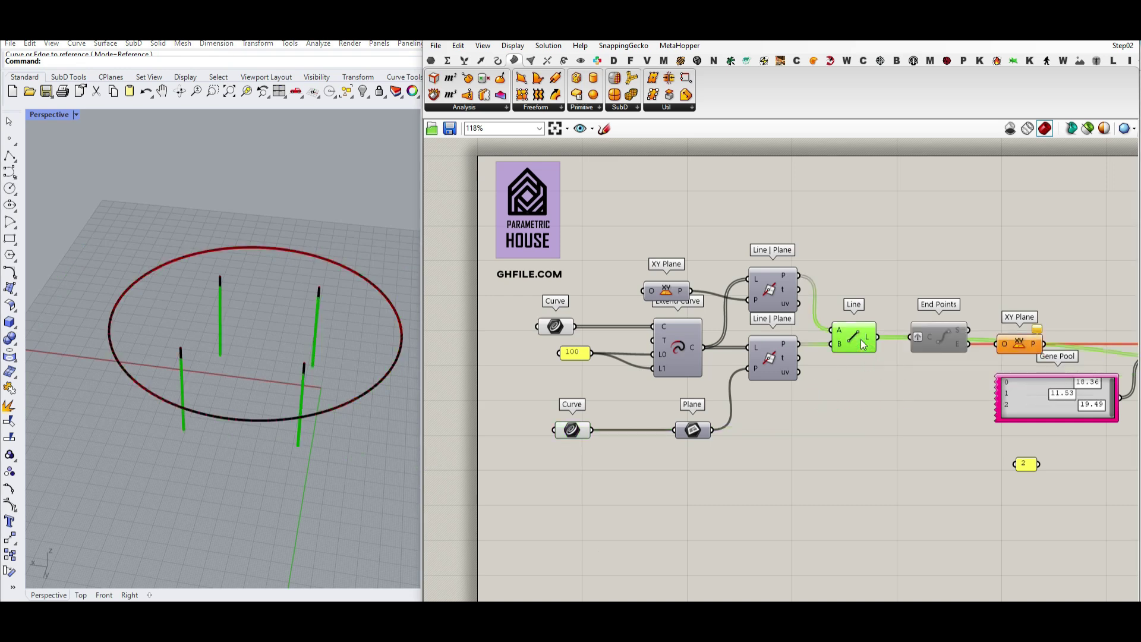
# Raise the top end point of the front-left axis line well above the circular outline
pyautogui.scroll(2, 861, 331)
pyautogui.moveTo(333, 343); pyautogui.dragTo(175, 343, button='right')
pyautogui.click(174, 319)
pyautogui.click(181, 330)
pyautogui.click(176, 325)
pyautogui.click(176, 318)
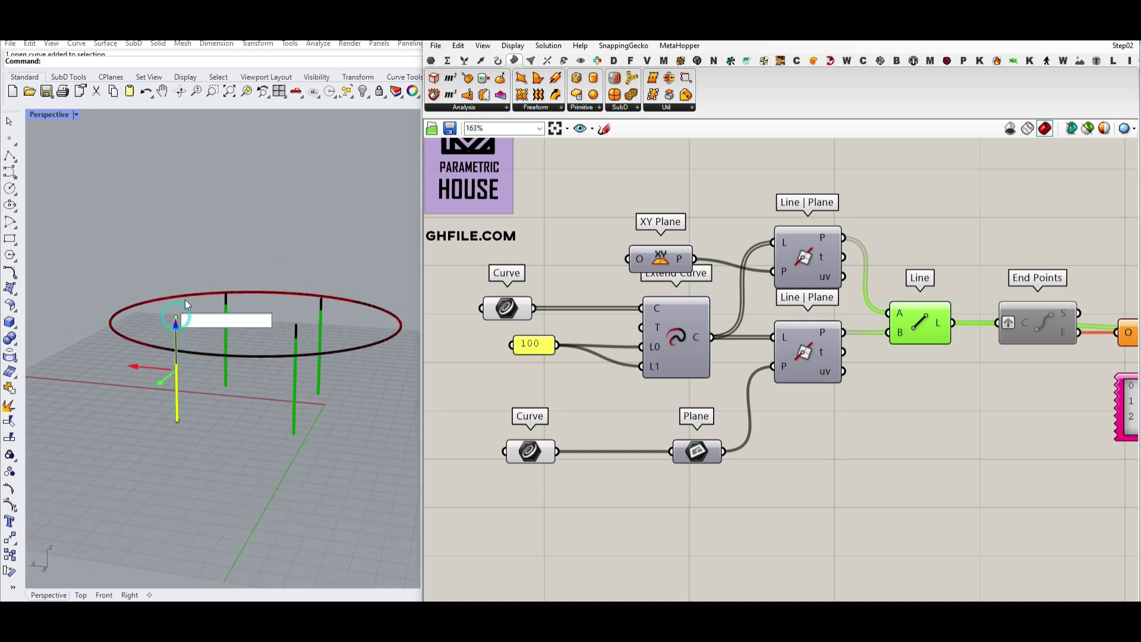
pyautogui.moveTo(184, 300); pyautogui.dragTo(176, 330, button='right')
pyautogui.scroll(8, 177, 331)
pyautogui.click(198, 338)
pyautogui.scroll(-7, 198, 338)
pyautogui.moveTo(192, 316); pyautogui.dragTo(201, 249)
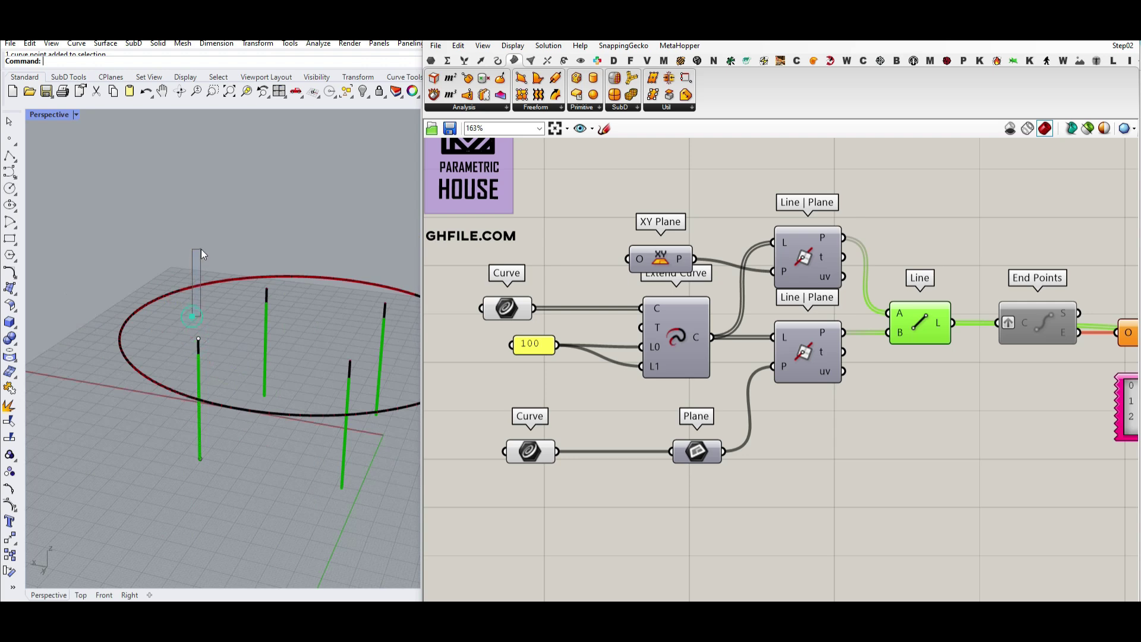
pyautogui.moveTo(197, 320); pyautogui.dragTo(220, 215)
pyautogui.scroll(5, 206, 327)
pyautogui.scroll(-8, 212, 387)
pyautogui.moveTo(216, 384); pyautogui.dragTo(216, 372, button='right')
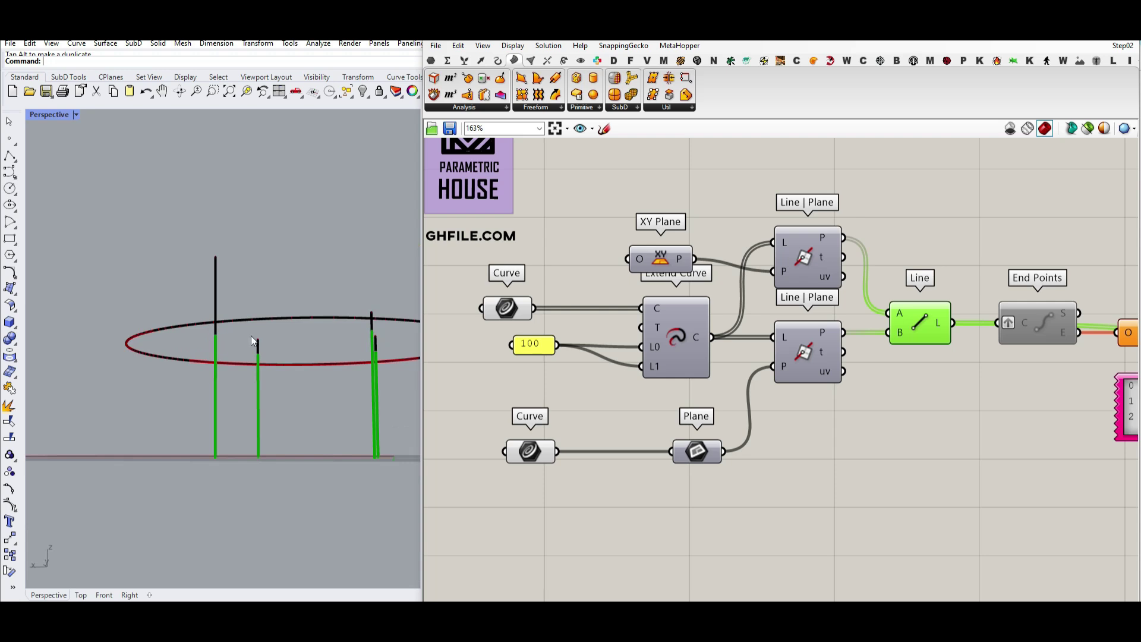
# Lower the same axis line's top end point below the circular outline
pyautogui.click(216, 259)
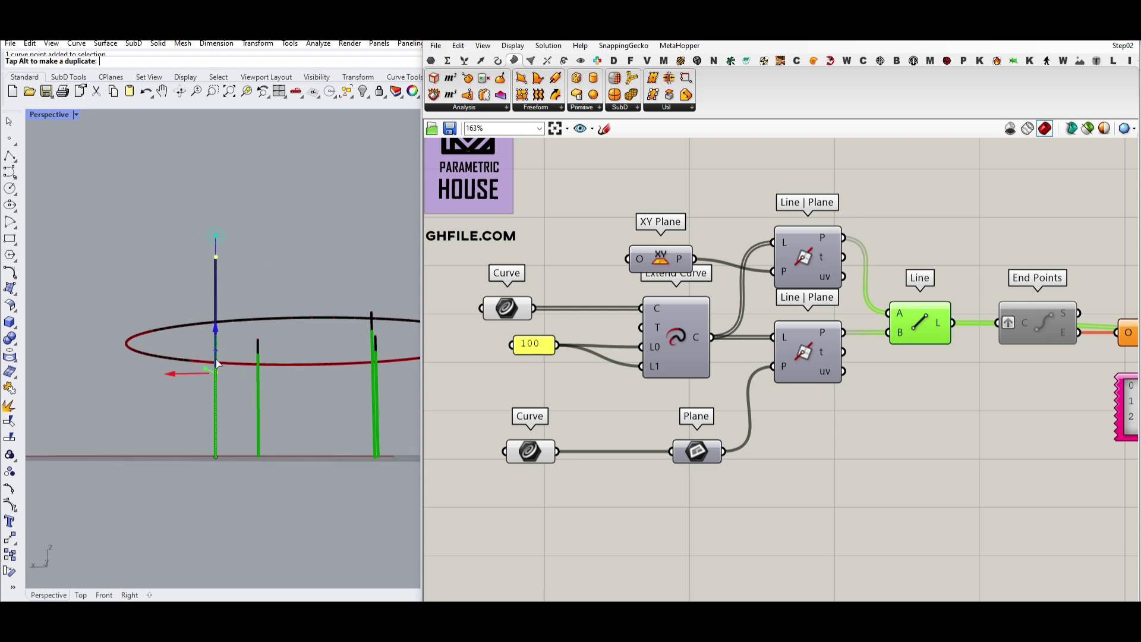
pyautogui.moveTo(247, 303); pyautogui.dragTo(225, 353, button='right')
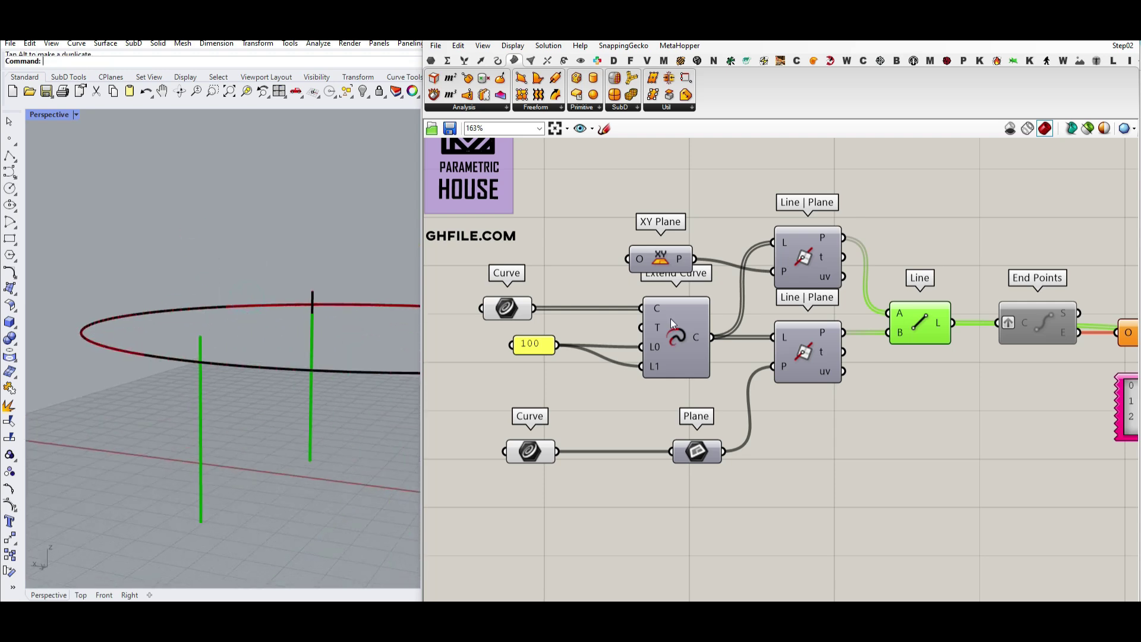
pyautogui.scroll(-6, 208, 281)
pyautogui.moveTo(208, 281); pyautogui.dragTo(209, 330, button='right')
# Undo the moves of the axis line's top end point
pyautogui.hotkey('ctrl', 'z')
pyautogui.moveTo(233, 368); pyautogui.dragTo(236, 355, button='right')
pyautogui.hotkey('ctrl', 'z')
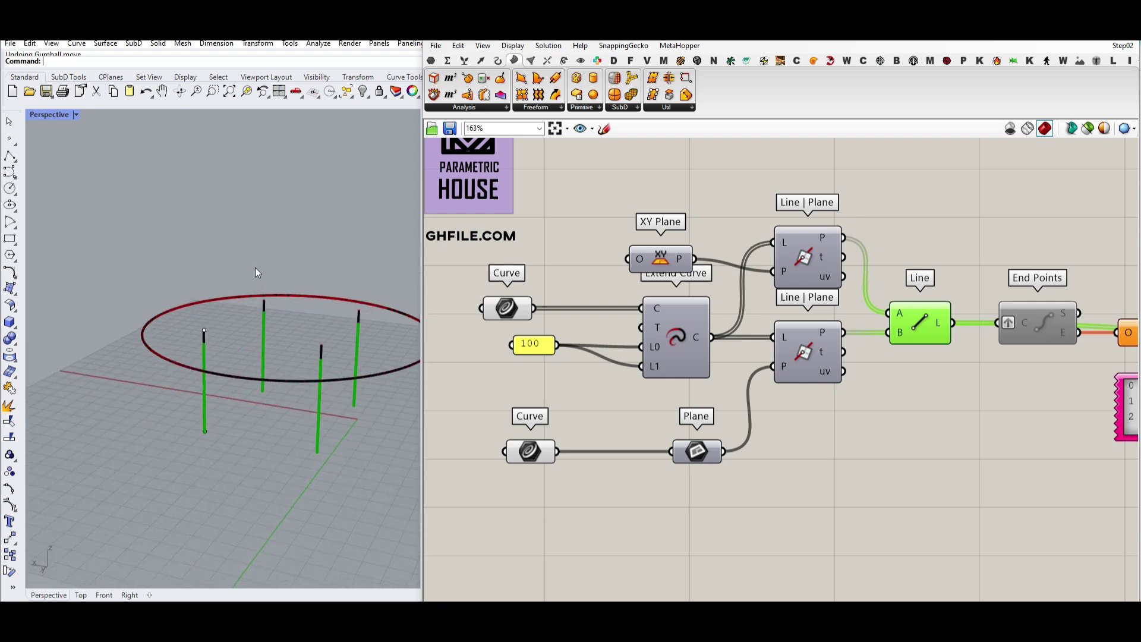
pyautogui.moveTo(255, 267); pyautogui.dragTo(235, 401, button='right')
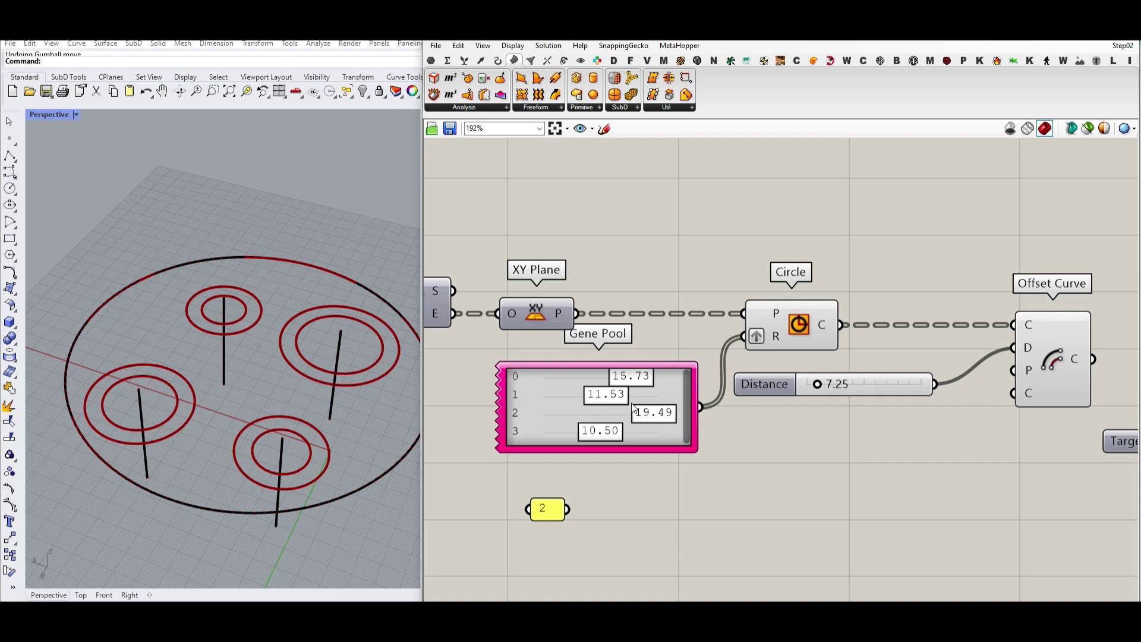
# Set the four circle radii to 11.29, 7.09, 14.32 and 8.43, and slightly reduce the Offset Curve distance
pyautogui.moveTo(631, 378); pyautogui.dragTo(588, 433)
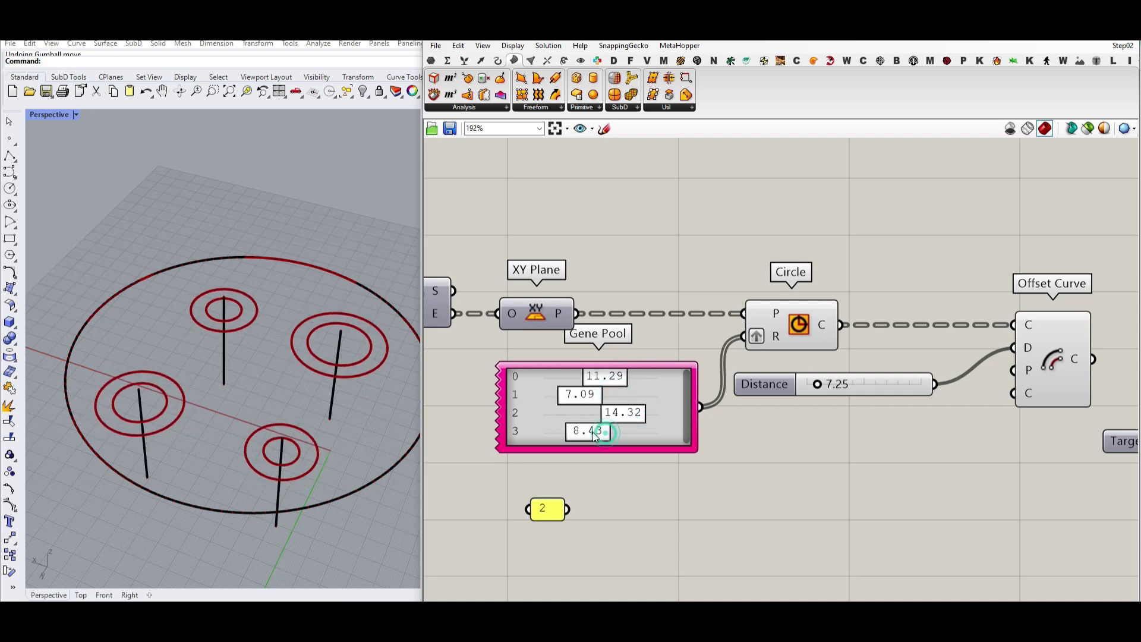
pyautogui.click(1053, 359)
pyautogui.moveTo(818, 387); pyautogui.dragTo(813, 386)
# Bake the Quad Remesh output with default attributes and move the baked mesh beside the original
pyautogui.moveTo(318, 306); pyautogui.dragTo(322, 347, button='right')
pyautogui.scroll(6, 330, 334)
pyautogui.scroll(-6, 288, 379)
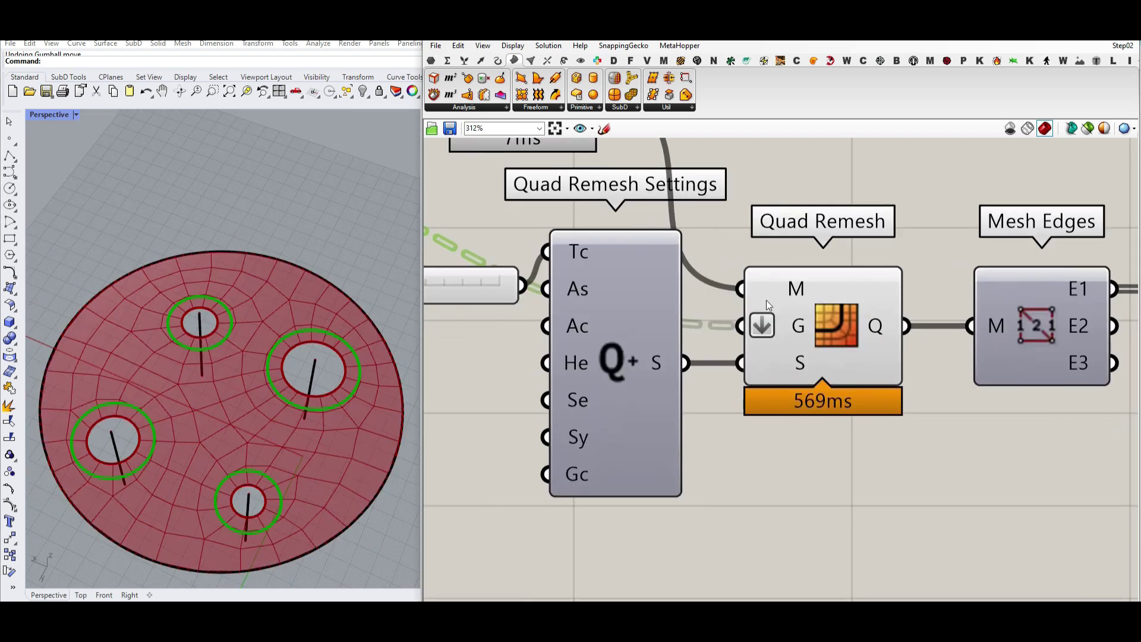
pyautogui.moveTo(162, 418); pyautogui.dragTo(222, 482, button='right')
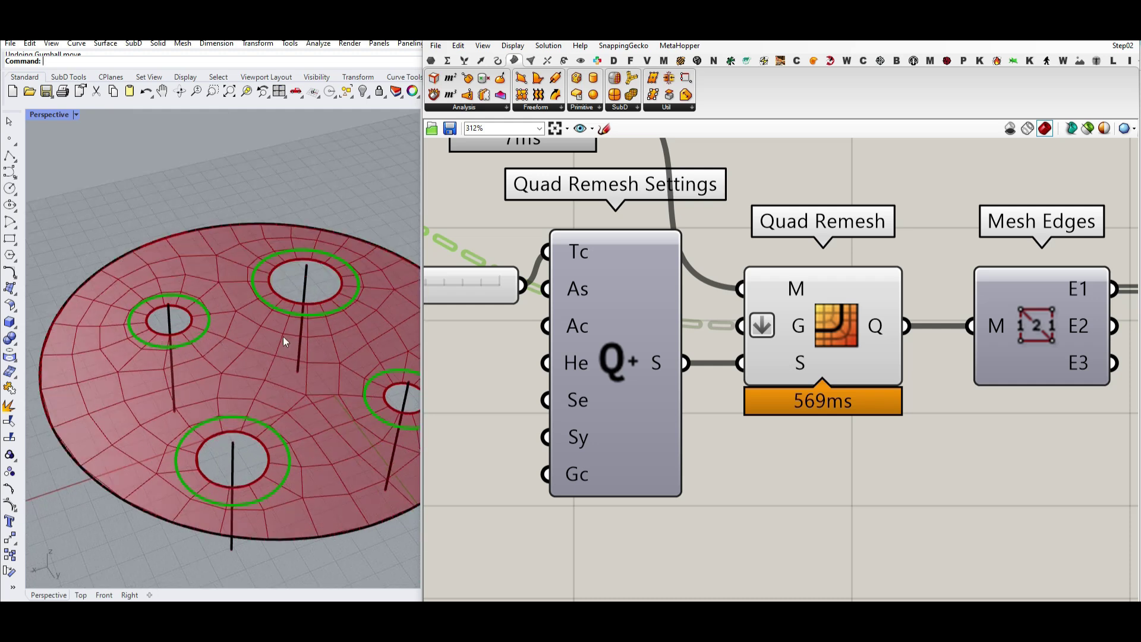
pyautogui.rightClick(877, 324)
pyautogui.click(903, 341)
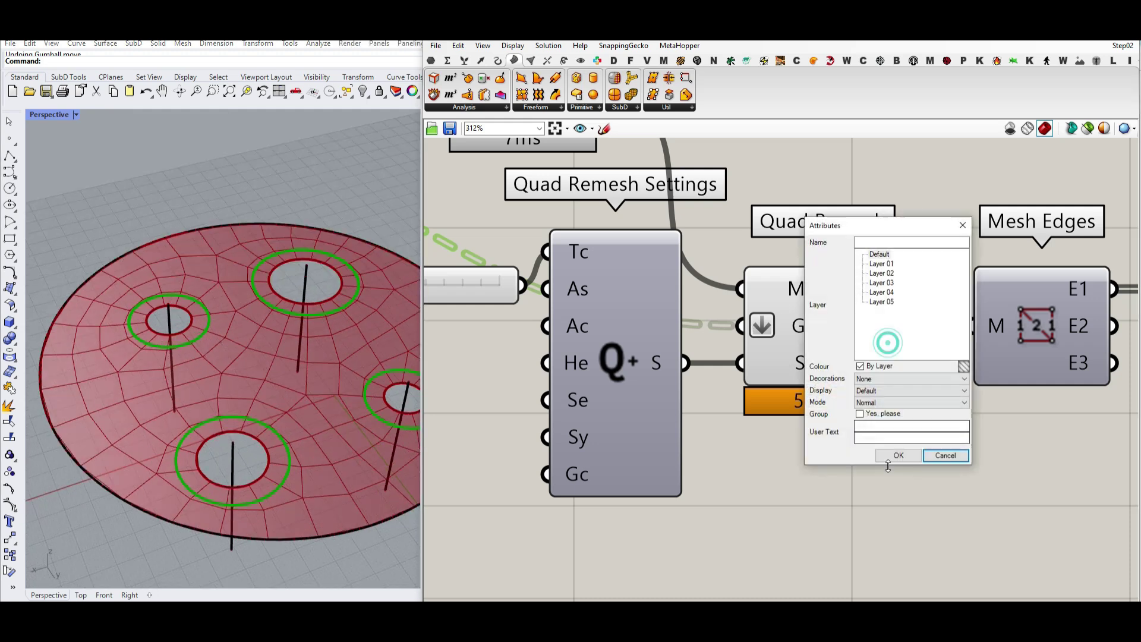
pyautogui.click(878, 453)
pyautogui.scroll(-3, 223, 356)
pyautogui.moveTo(267, 347); pyautogui.dragTo(169, 339)
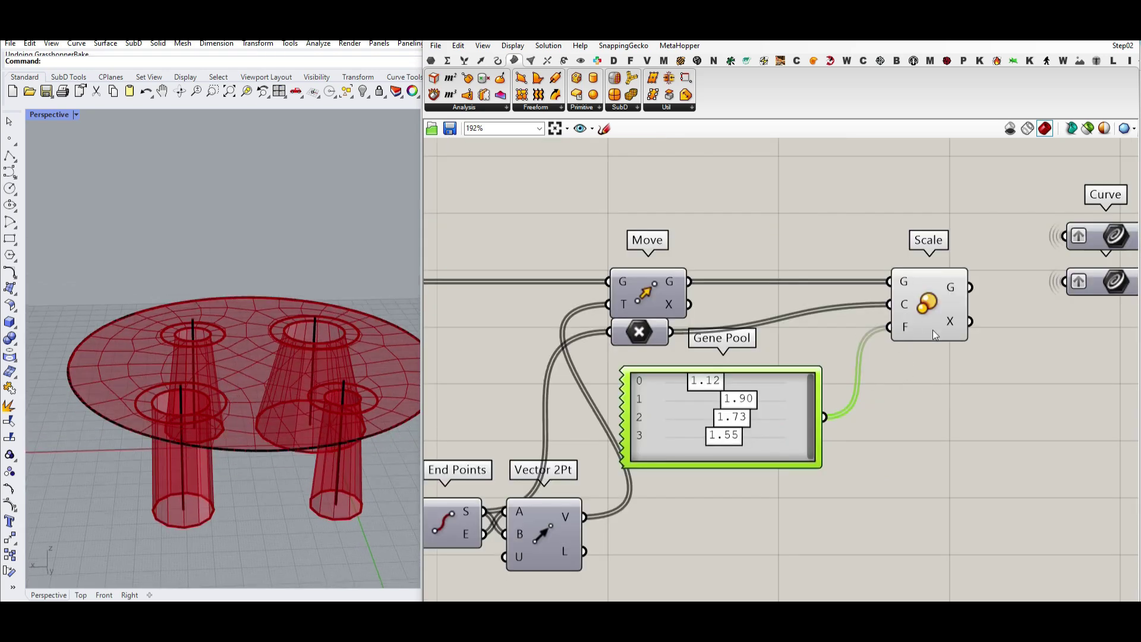
# Set the column base scale factors to 0.79, 0.95, 0.96 and 1.11
pyautogui.scroll(2, 932, 330)
pyautogui.moveTo(668, 392); pyautogui.dragTo(672, 453)
pyautogui.moveTo(219, 342); pyautogui.dragTo(287, 386, button='right')
# Move the top end point of one column axis line sideways so that its column leans
pyautogui.click(257, 397)
pyautogui.scroll(3, 258, 397)
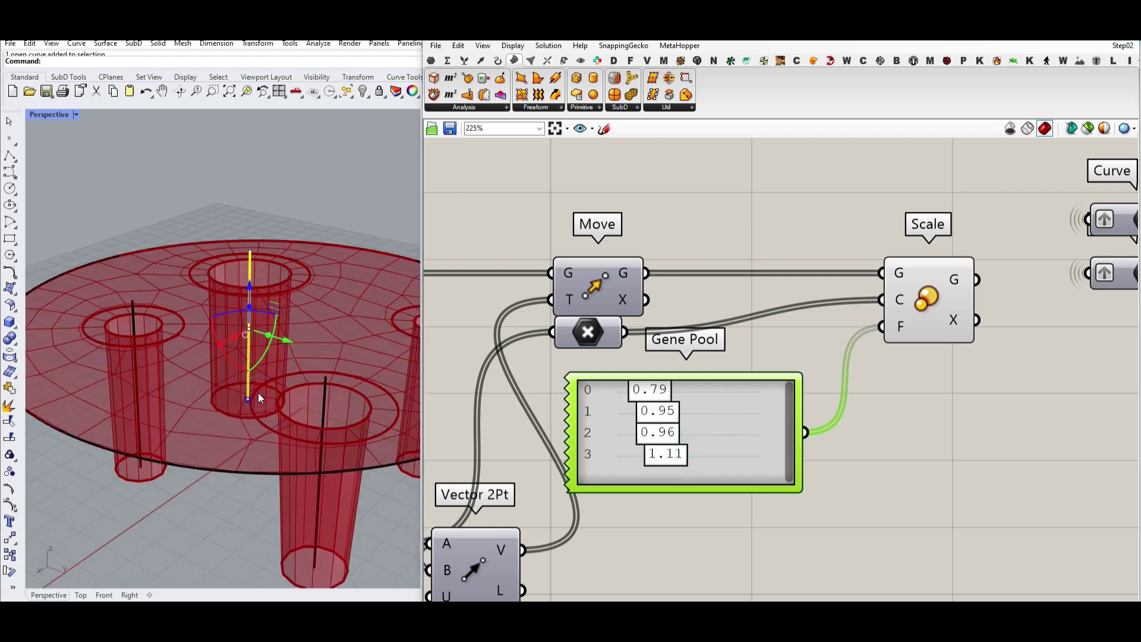
pyautogui.click(248, 254)
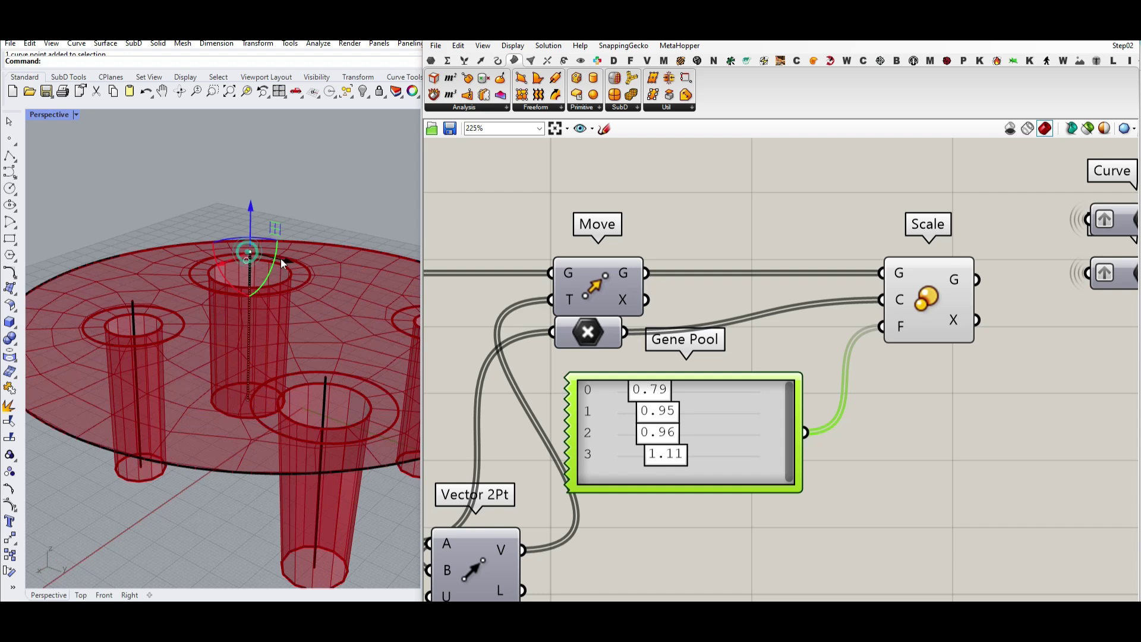
pyautogui.moveTo(319, 286); pyautogui.dragTo(321, 286)
pyautogui.click(315, 262)
pyautogui.scroll(-3, 315, 262)
pyautogui.moveTo(315, 261); pyautogui.dragTo(330, 390, button='right')
pyautogui.moveTo(296, 453)
pyautogui.mouseDown(button='right')
pyautogui.moveTo(309, 456)
pyautogui.moveTo(292, 456)
pyautogui.mouseUp(button='right')
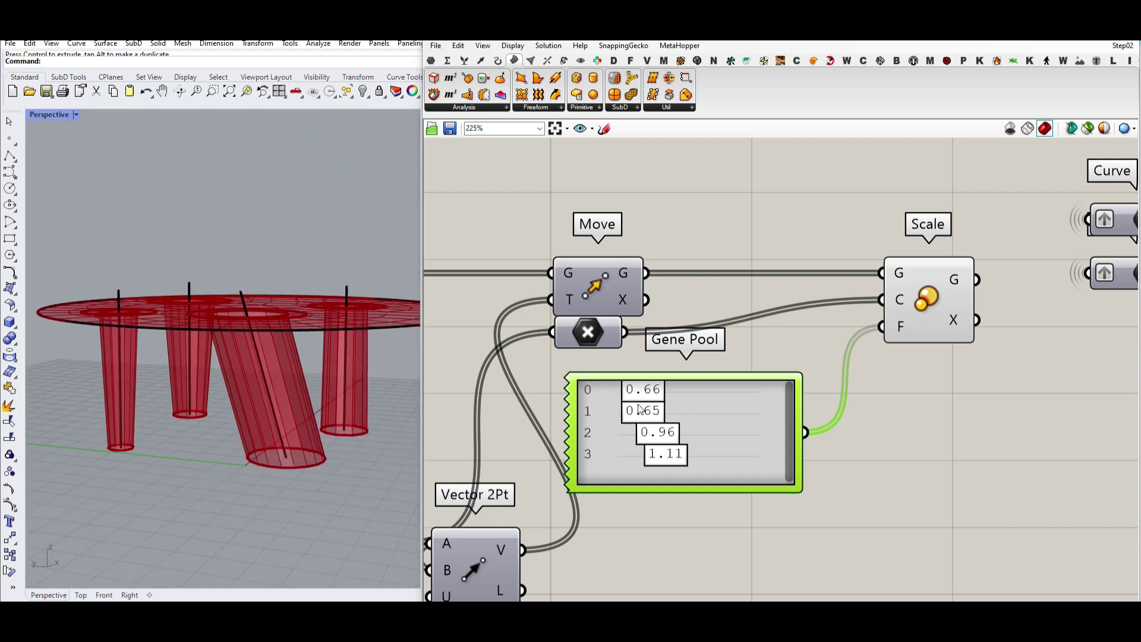
# Set the column mesh's U Count to 8
pyautogui.click(659, 392)
pyautogui.moveTo(661, 395)
pyautogui.mouseDown()
pyautogui.moveTo(624, 389)
pyautogui.moveTo(654, 390)
pyautogui.mouseUp()
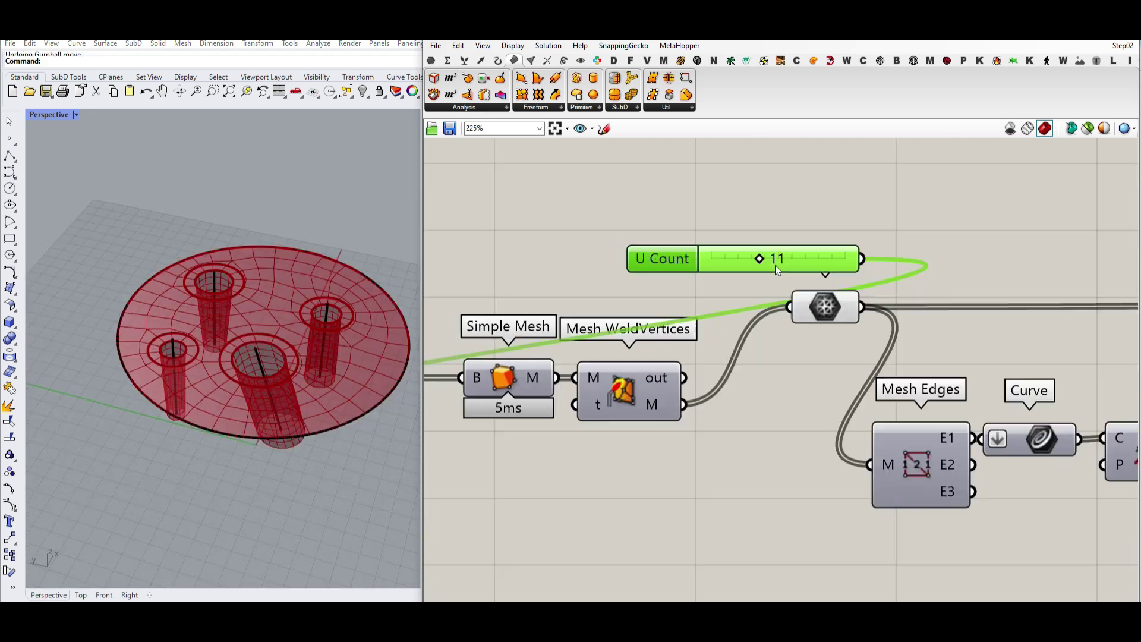
pyautogui.moveTo(746, 263); pyautogui.dragTo(740, 259)
pyautogui.moveTo(319, 413); pyautogui.dragTo(279, 366, button='right')
pyautogui.scroll(5, 277, 359)
pyautogui.click(741, 258)
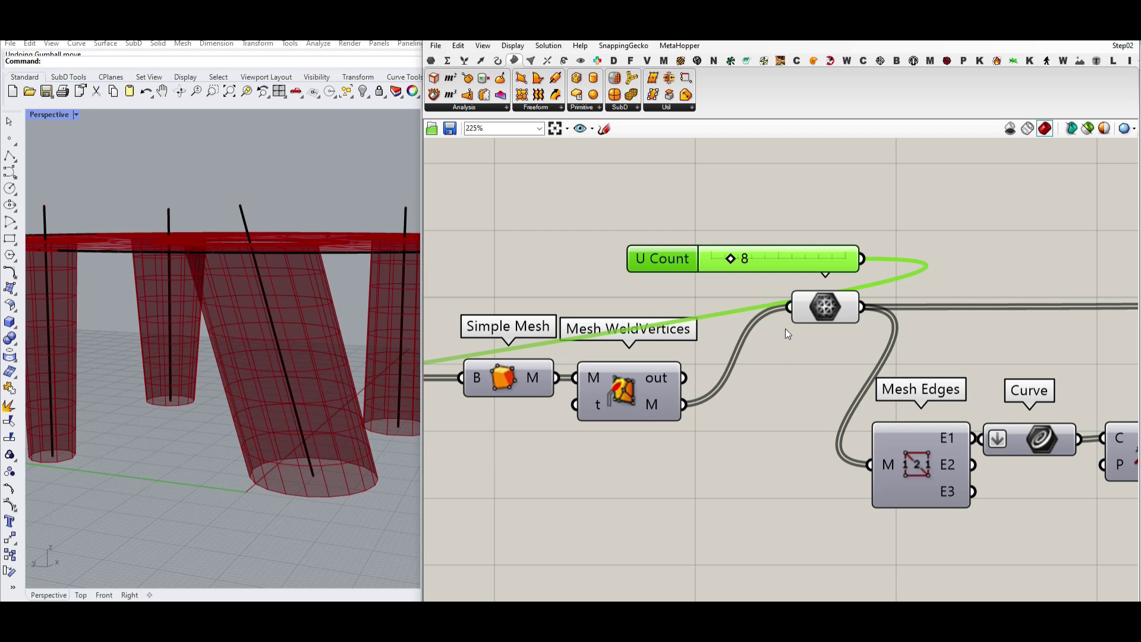
# Bake the Mesh parameter that follows Mesh WeldVertices and move the baked column mesh away from the preview
pyautogui.rightClick(812, 308)
pyautogui.click(837, 360)
pyautogui.click(838, 474)
pyautogui.scroll(-8, 317, 385)
pyautogui.moveTo(317, 384); pyautogui.dragTo(321, 440, button='right')
pyautogui.scroll(-4, 321, 440)
pyautogui.moveTo(317, 411); pyautogui.dragTo(297, 459)
# Undo the move and the bake of the column mesh
pyautogui.hotkey('ctrl', 'z')
pyautogui.moveTo(362, 458); pyautogui.dragTo(306, 399, button='right')
pyautogui.click(240, 376)
pyautogui.click(343, 476)
pyautogui.moveTo(344, 476); pyautogui.dragTo(363, 394, button='right')
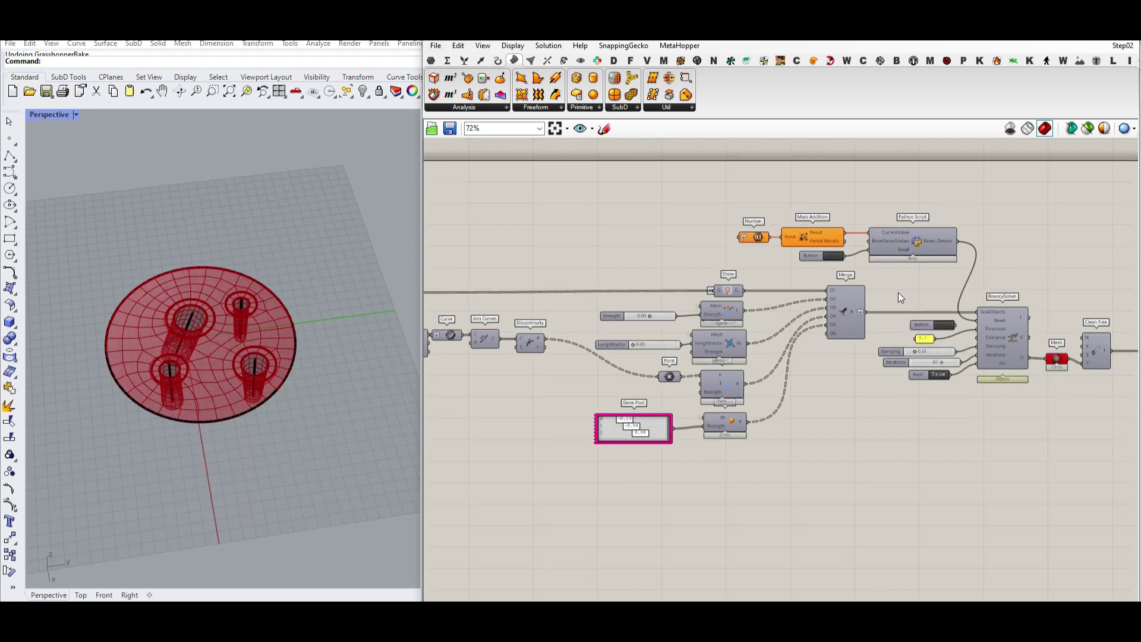
# Turn off the preview of the components from Mesh WeldVertices through the BouncySolver
pyautogui.scroll(-2, 891, 319)
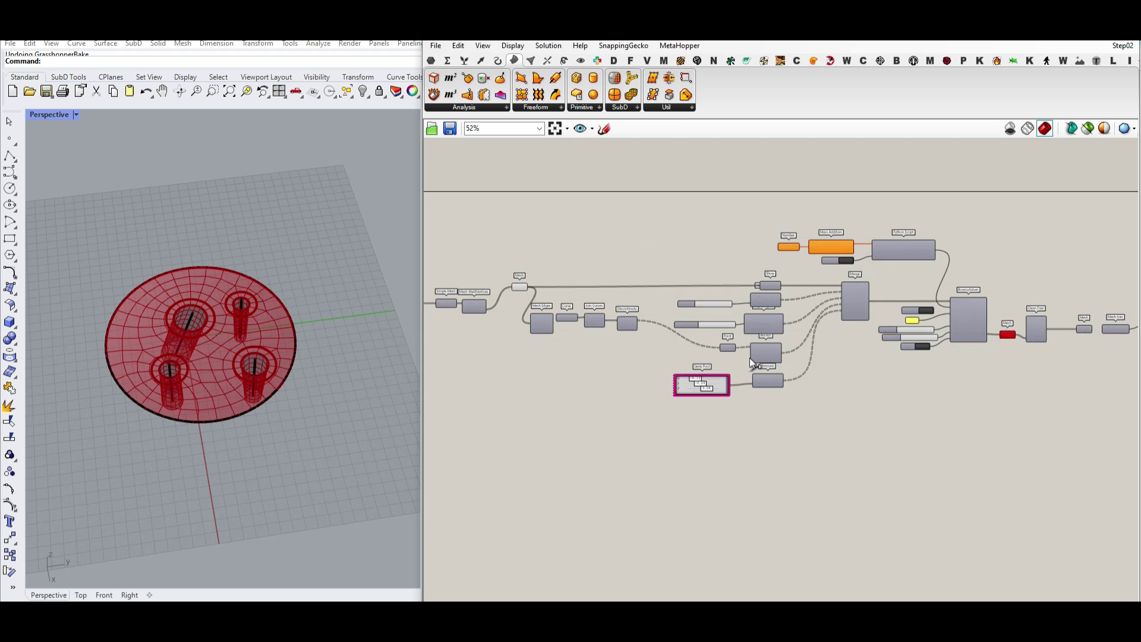
pyautogui.moveTo(967, 417); pyautogui.dragTo(486, 232)
pyautogui.middleClick(590, 188)
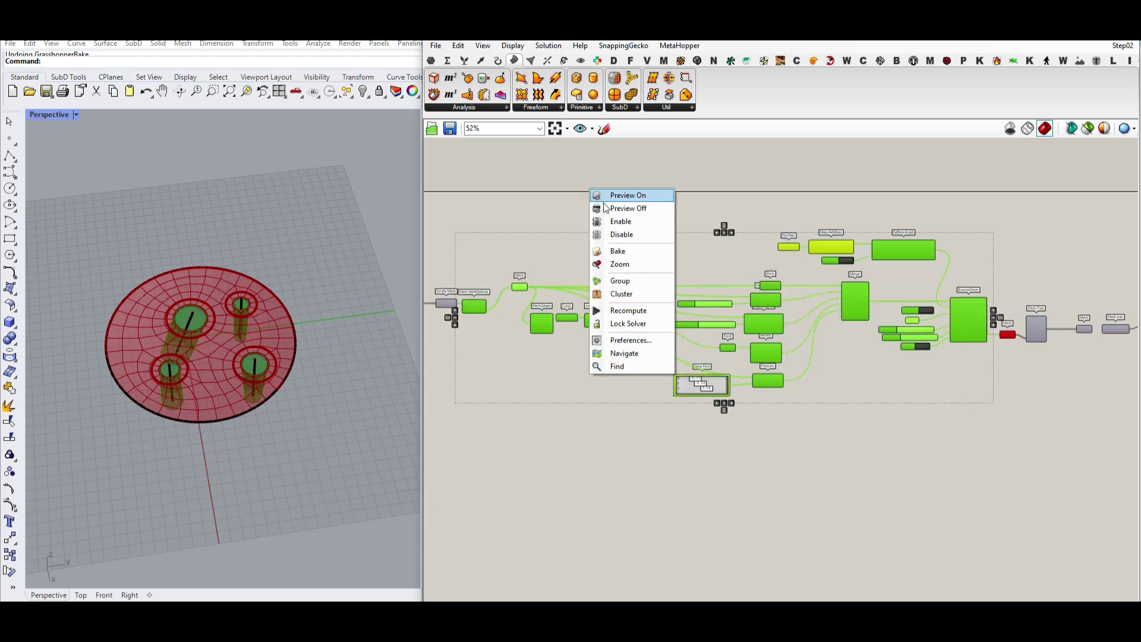
pyautogui.click(604, 208)
pyautogui.click(605, 208)
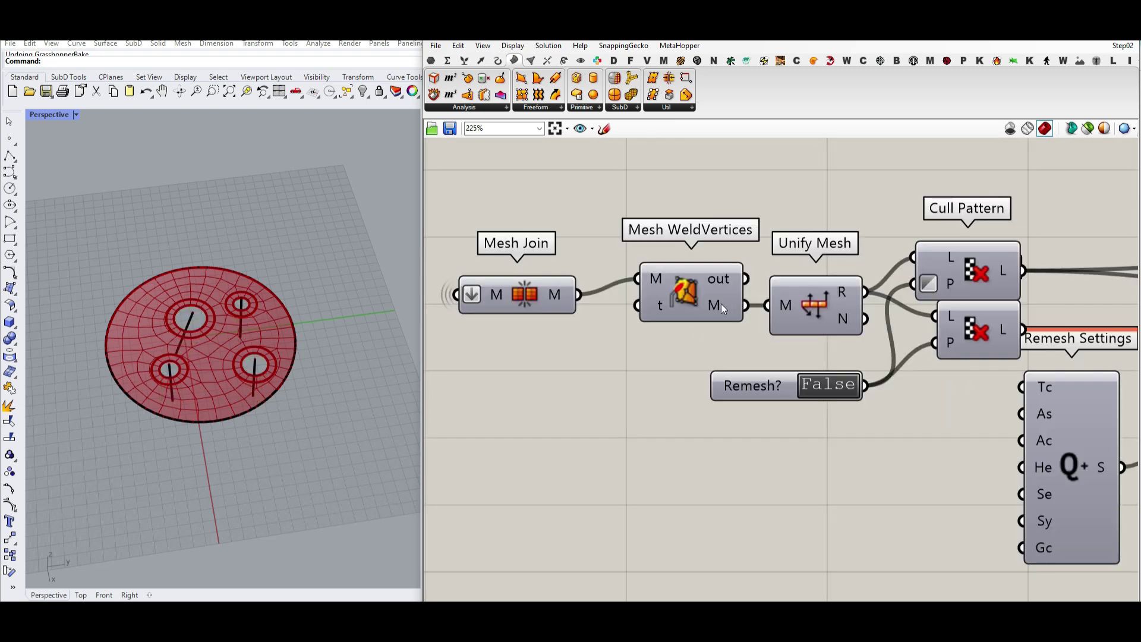
# Bake the joined and welded mesh and move the baked copy beside the preview
pyautogui.rightClick(721, 304)
pyautogui.click(732, 328)
pyautogui.click(743, 443)
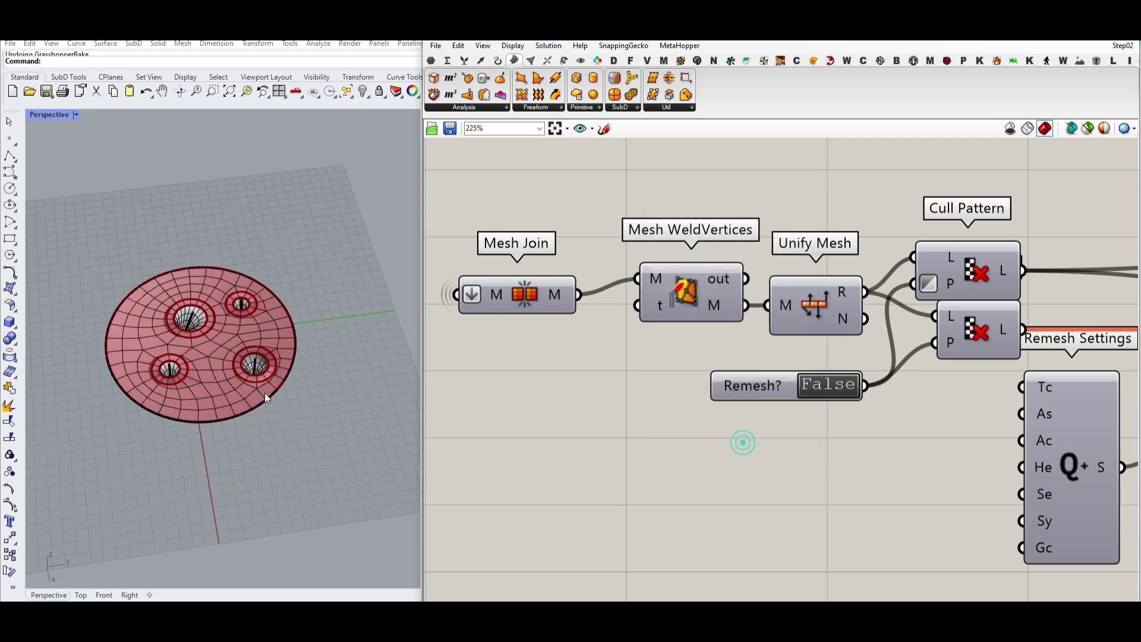
pyautogui.scroll(-5, 265, 398)
pyautogui.click(219, 363)
pyautogui.moveTo(219, 363); pyautogui.dragTo(303, 363)
pyautogui.scroll(6, 303, 363)
pyautogui.moveTo(275, 427)
pyautogui.mouseDown(button='right')
pyautogui.moveTo(256, 375)
pyautogui.moveTo(172, 351)
pyautogui.moveTo(184, 385)
pyautogui.moveTo(282, 428)
pyautogui.moveTo(273, 433)
pyautogui.mouseUp(button='right')
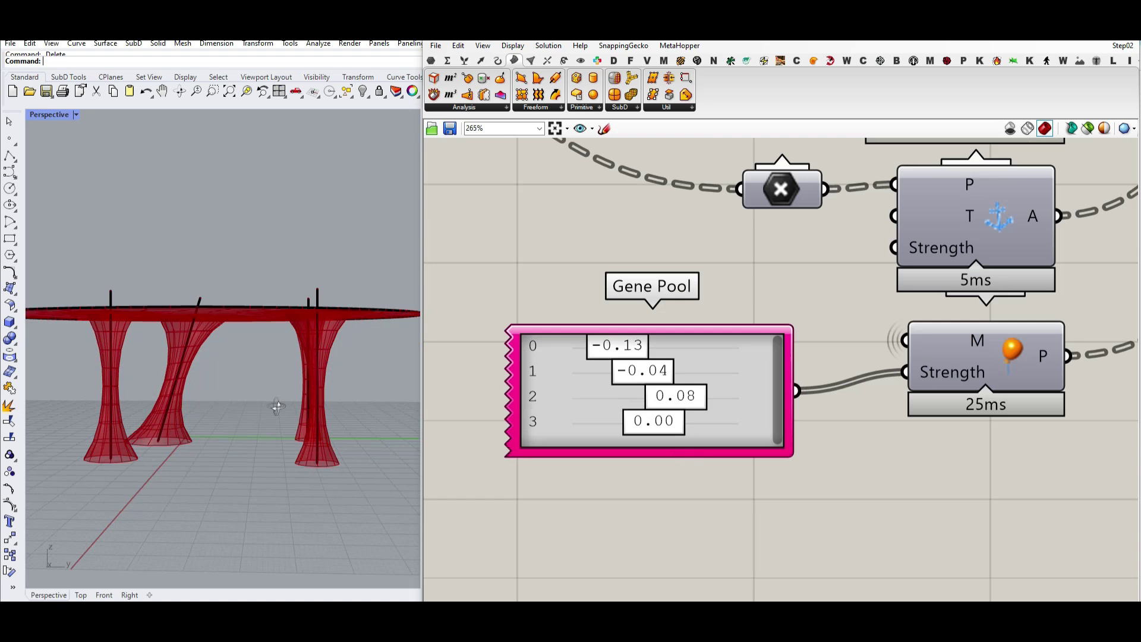
# Set the Gene Pool pressure strengths to -0.24, 0.08, 0.03 and -0.14, and raise the first one slightly
pyautogui.scroll(3, 241, 384)
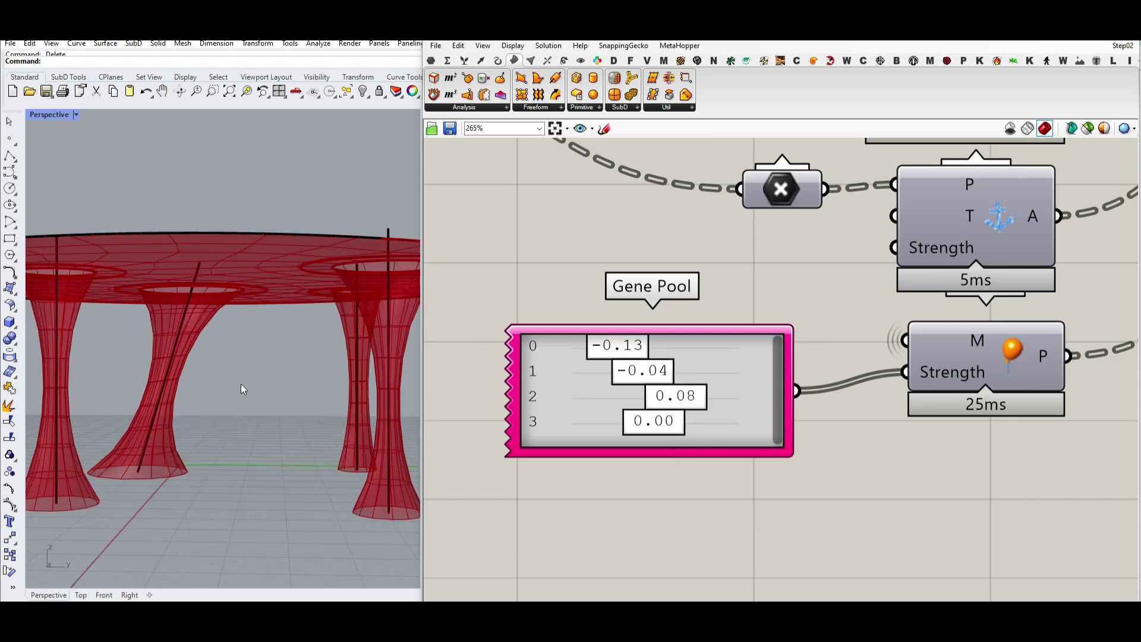
pyautogui.scroll(-2, 258, 381)
pyautogui.moveTo(612, 354); pyautogui.dragTo(589, 355)
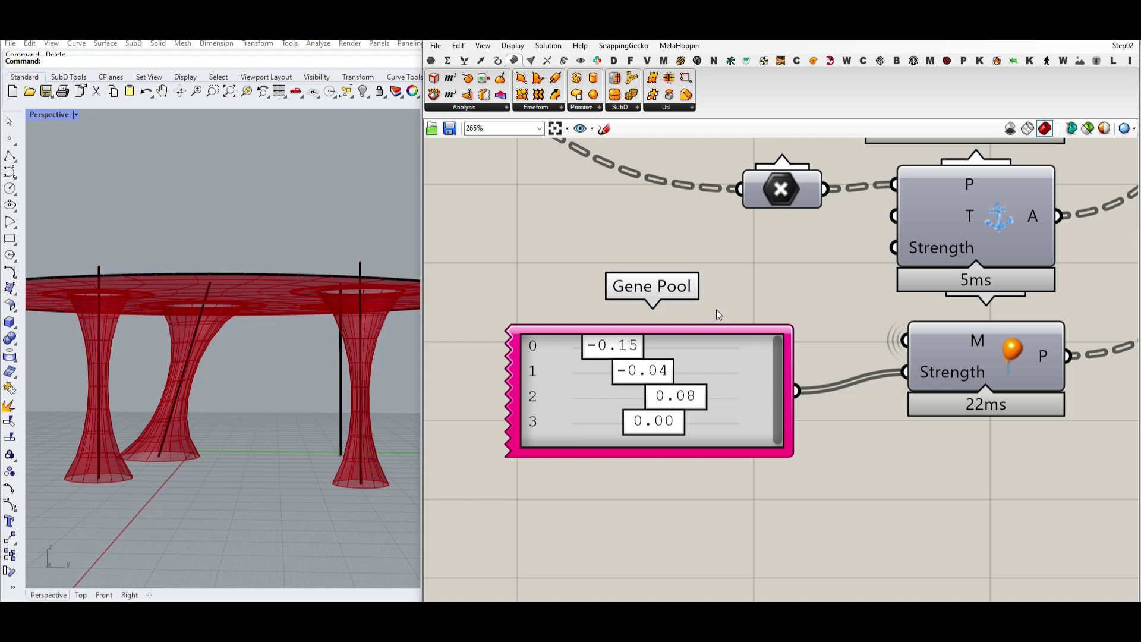
pyautogui.scroll(-1, 718, 315)
pyautogui.scroll(2, 280, 422)
pyautogui.moveTo(645, 409); pyautogui.dragTo(617, 448)
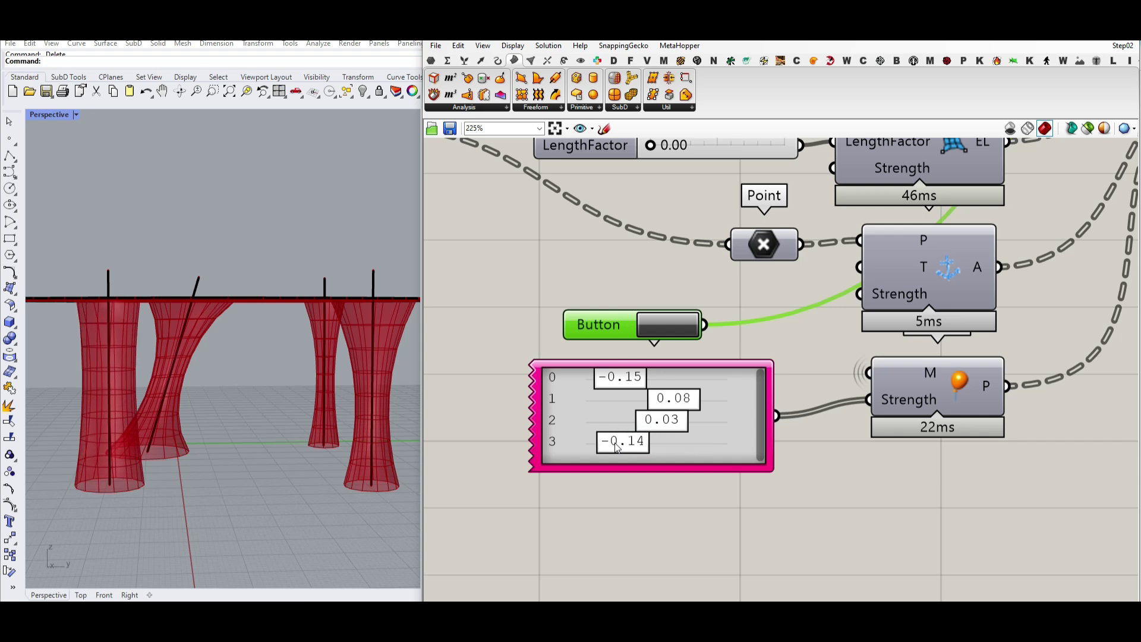
pyautogui.moveTo(621, 380)
pyautogui.mouseDown()
pyautogui.moveTo(635, 380)
pyautogui.moveTo(605, 385)
pyautogui.mouseUp()
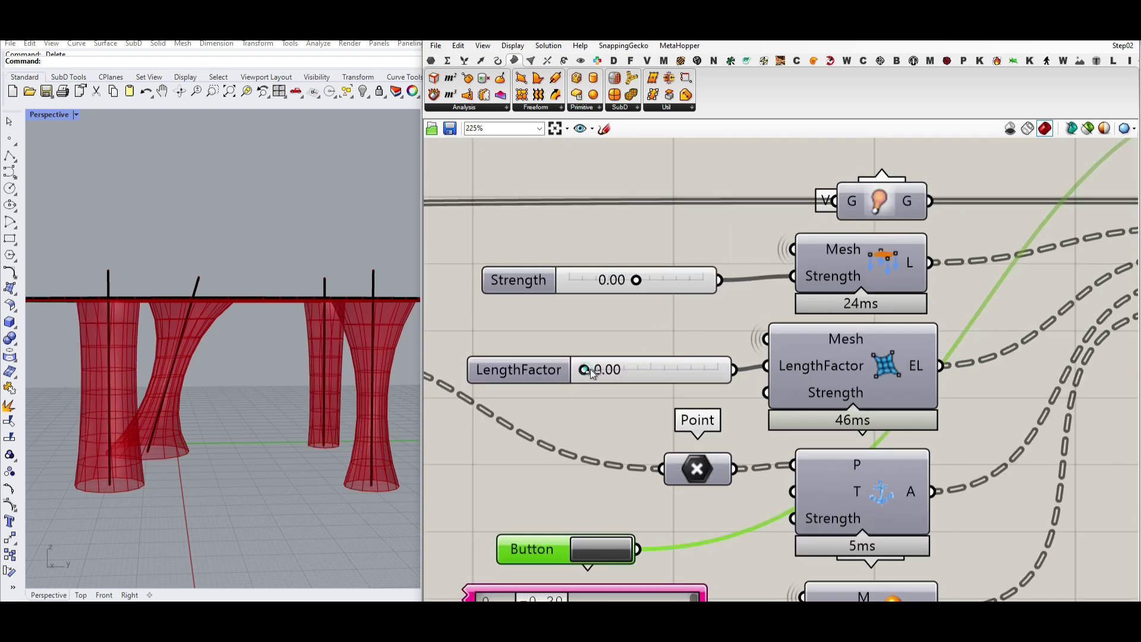
pyautogui.moveTo(591, 369); pyautogui.dragTo(605, 369)
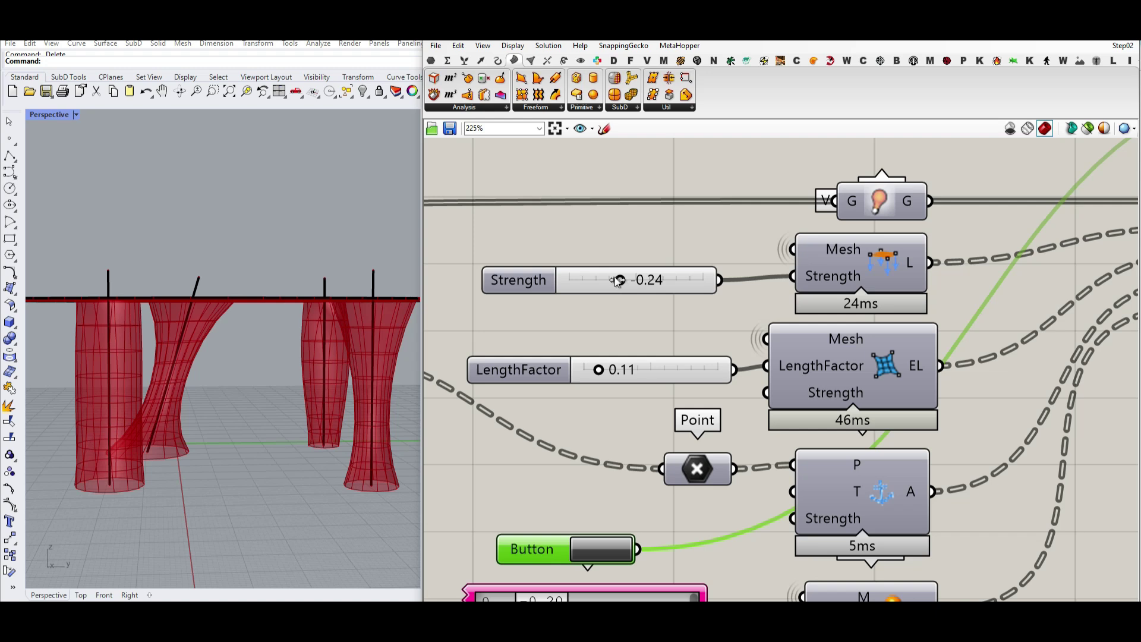
pyautogui.moveTo(618, 281); pyautogui.dragTo(641, 279)
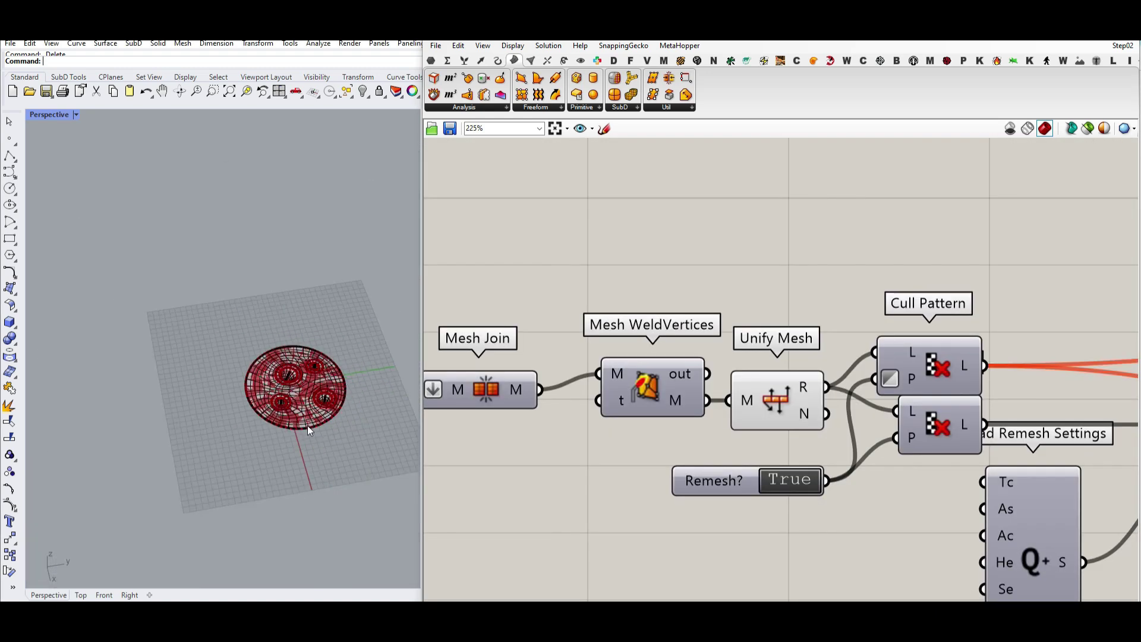
# Move the baked mesh beside the preview and examine its columns up close
pyautogui.click(293, 416)
pyautogui.moveTo(295, 416); pyautogui.dragTo(184, 432)
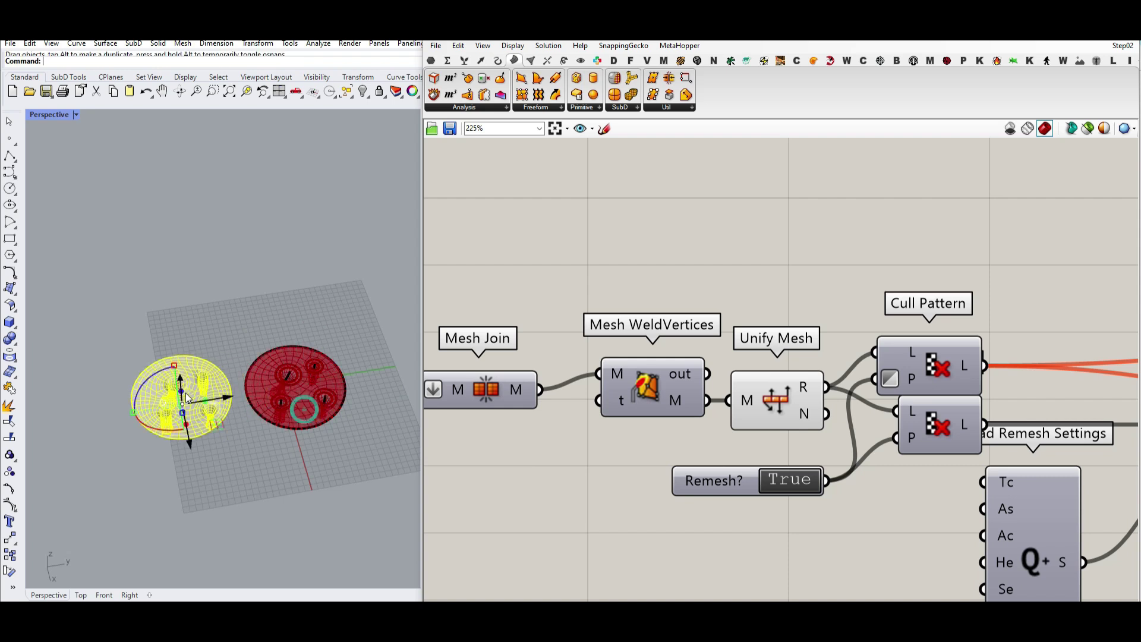
pyautogui.click(186, 327)
pyautogui.scroll(7, 186, 356)
pyautogui.moveTo(189, 443); pyautogui.dragTo(404, 484, button='right')
pyautogui.scroll(-4, 345, 409)
pyautogui.scroll(-5, 265, 420)
# Delete the baked mesh beside the preview
pyautogui.moveTo(265, 415); pyautogui.dragTo(315, 427, button='right')
pyautogui.click(244, 397)
pyautogui.press('Delete')
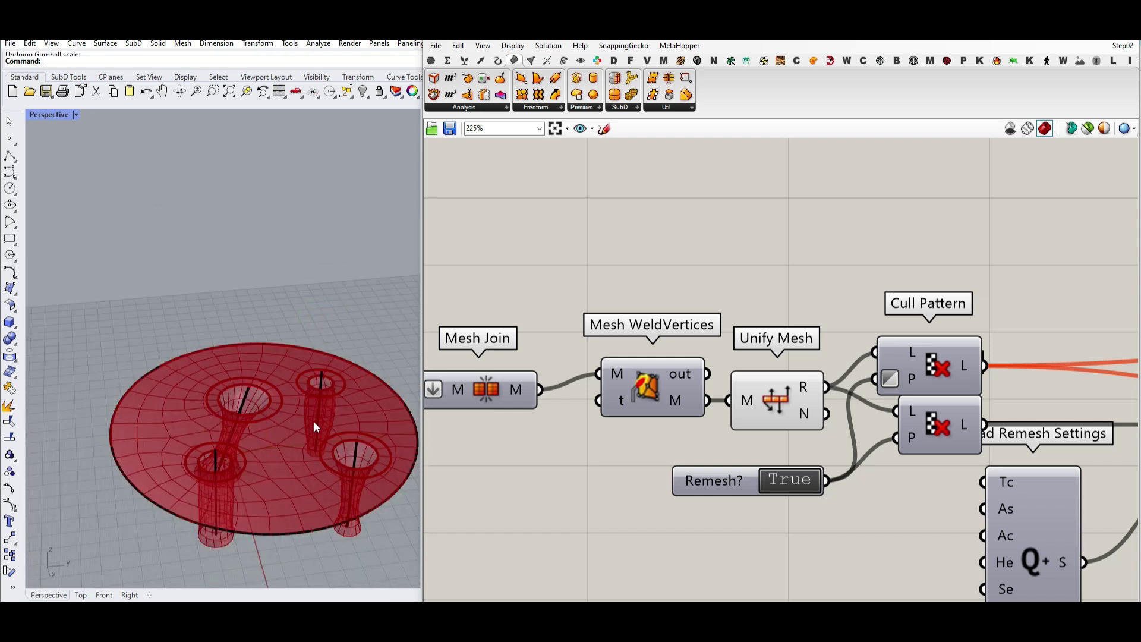
# Switch the Remesh? toggle to False and examine the slab and columns from several angles
pyautogui.moveTo(266, 379); pyautogui.dragTo(257, 417, button='right')
pyautogui.moveTo(211, 456)
pyautogui.mouseDown(button='right')
pyautogui.moveTo(277, 422)
pyautogui.moveTo(234, 411)
pyautogui.moveTo(267, 389)
pyautogui.moveTo(208, 436)
pyautogui.mouseUp(button='right')
pyautogui.click(778, 485)
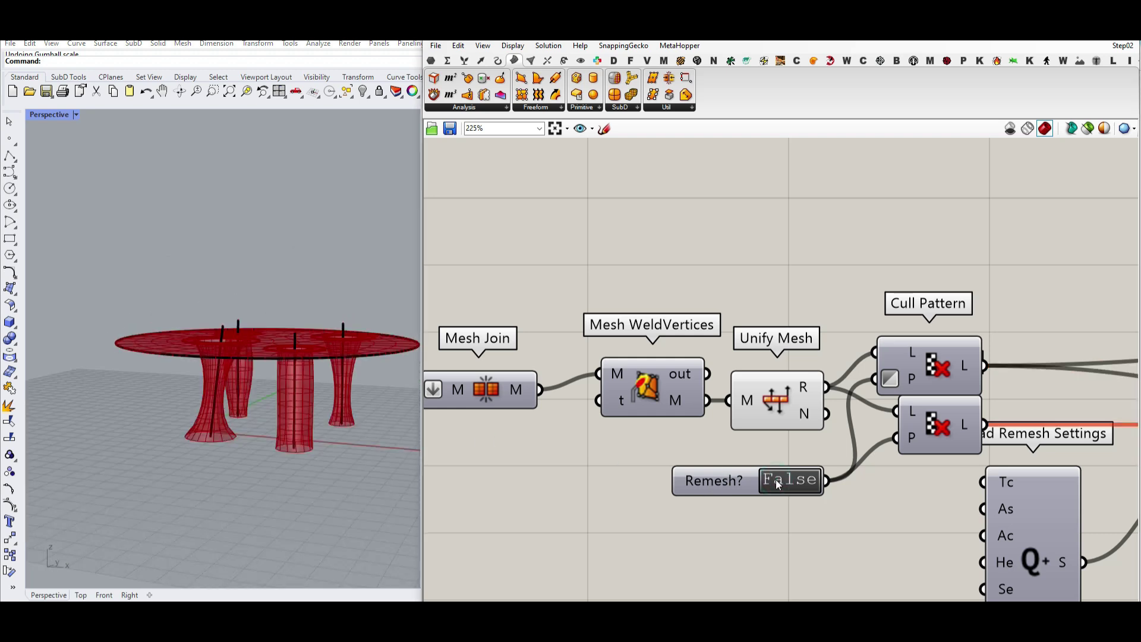
pyautogui.moveTo(288, 351); pyautogui.dragTo(185, 440, button='right')
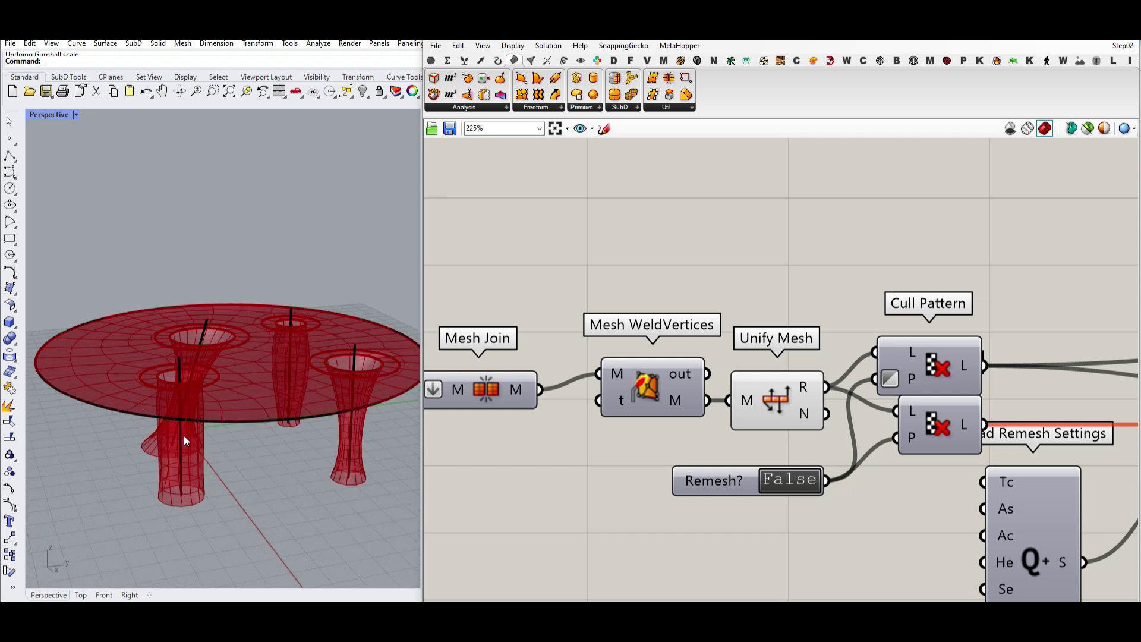
pyautogui.scroll(-5, 215, 414)
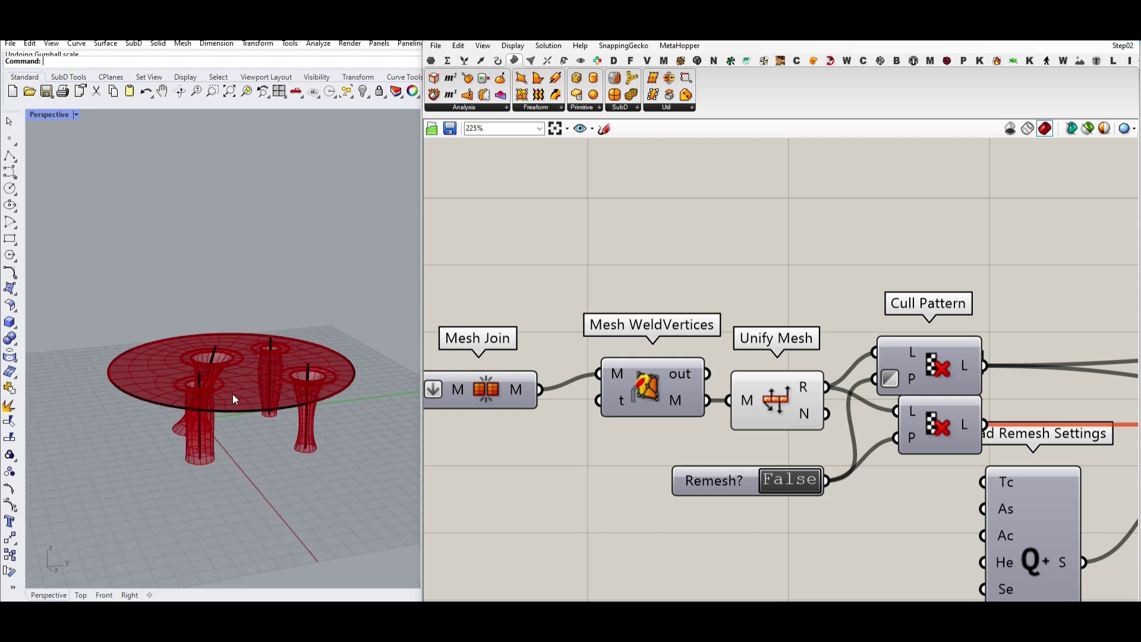
pyautogui.moveTo(233, 394); pyautogui.dragTo(248, 447, button='right')
# Turn off the preview of all components in the definition
pyautogui.scroll(2, 248, 448)
pyautogui.scroll(-14, 891, 421)
pyautogui.moveTo(957, 453); pyautogui.dragTo(628, 351)
pyautogui.rightClick(699, 331)
pyautogui.click(718, 351)
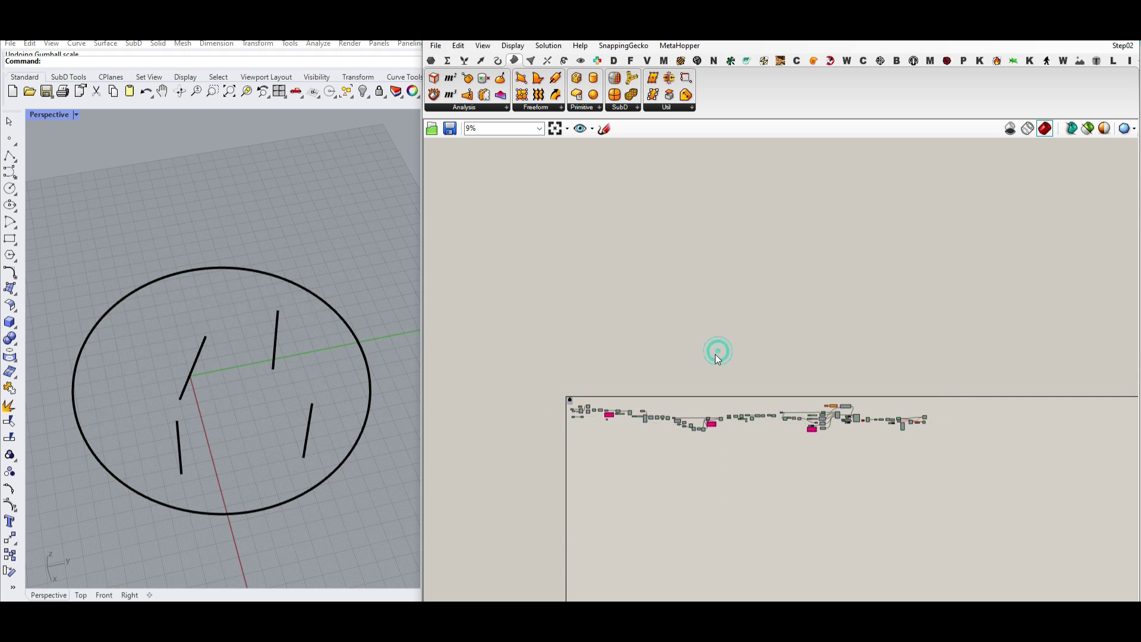